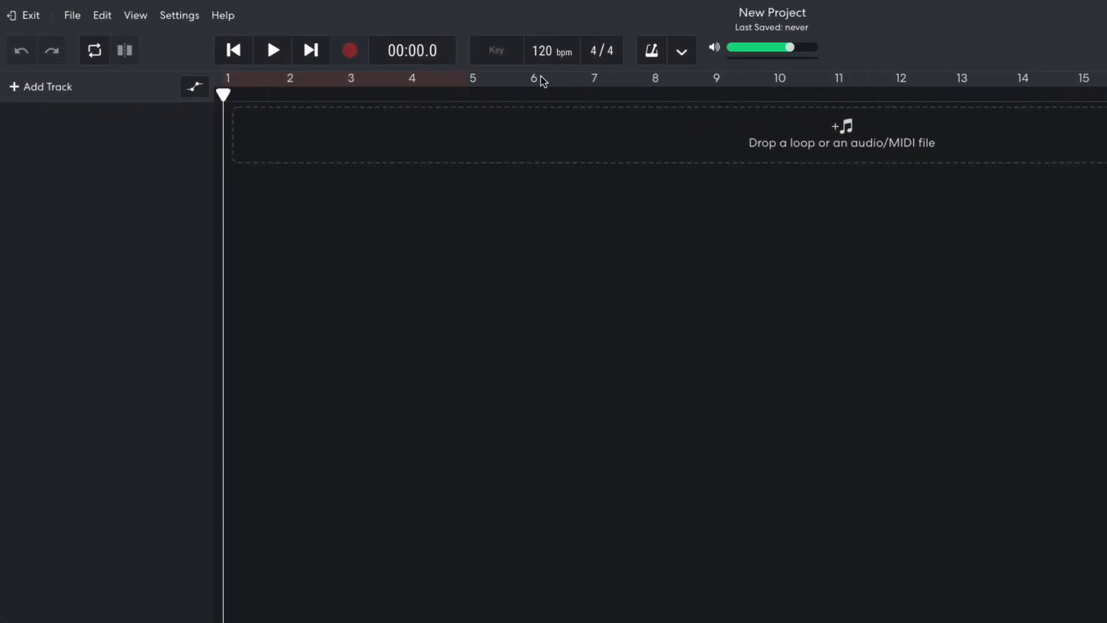
Set the project tempo to 145 bpm and the key to D minor.
click(410, 38)
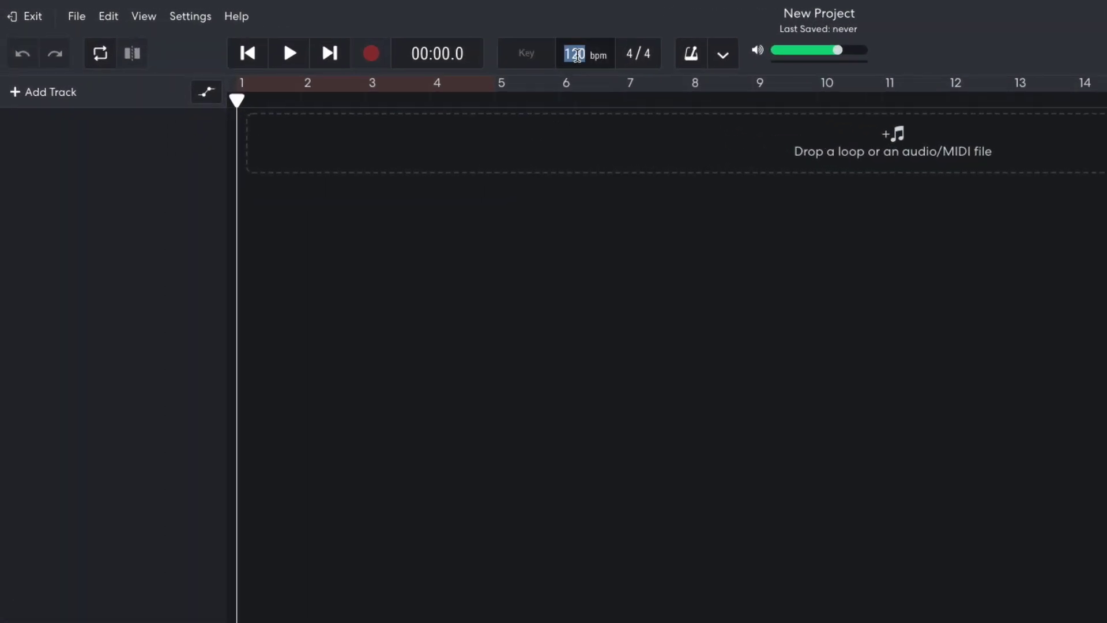
text(145)
key(Return)
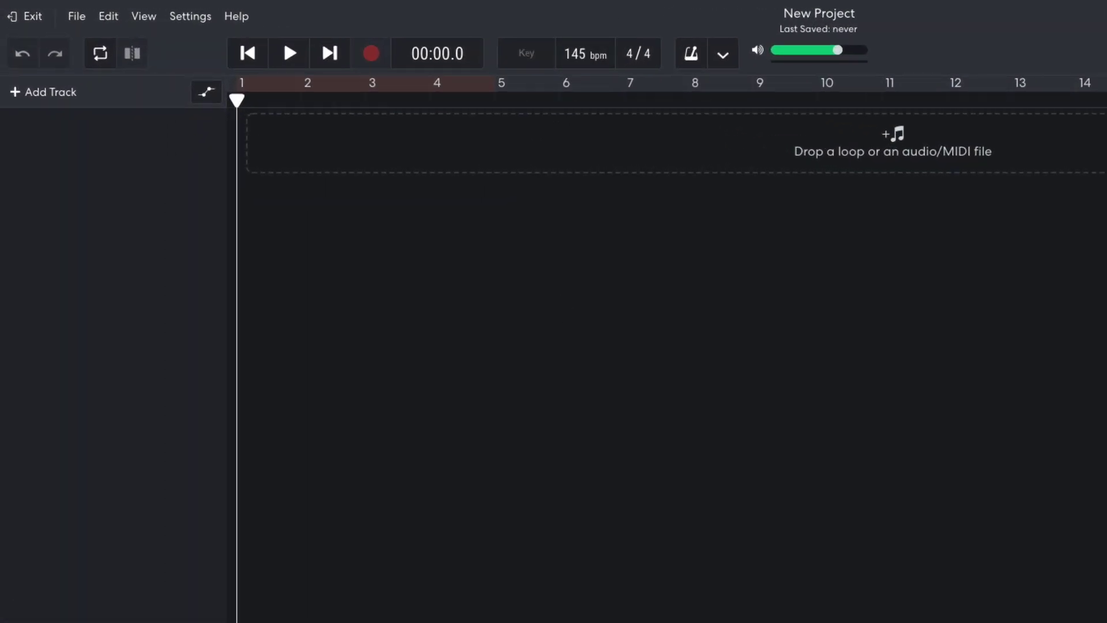
click(524, 53)
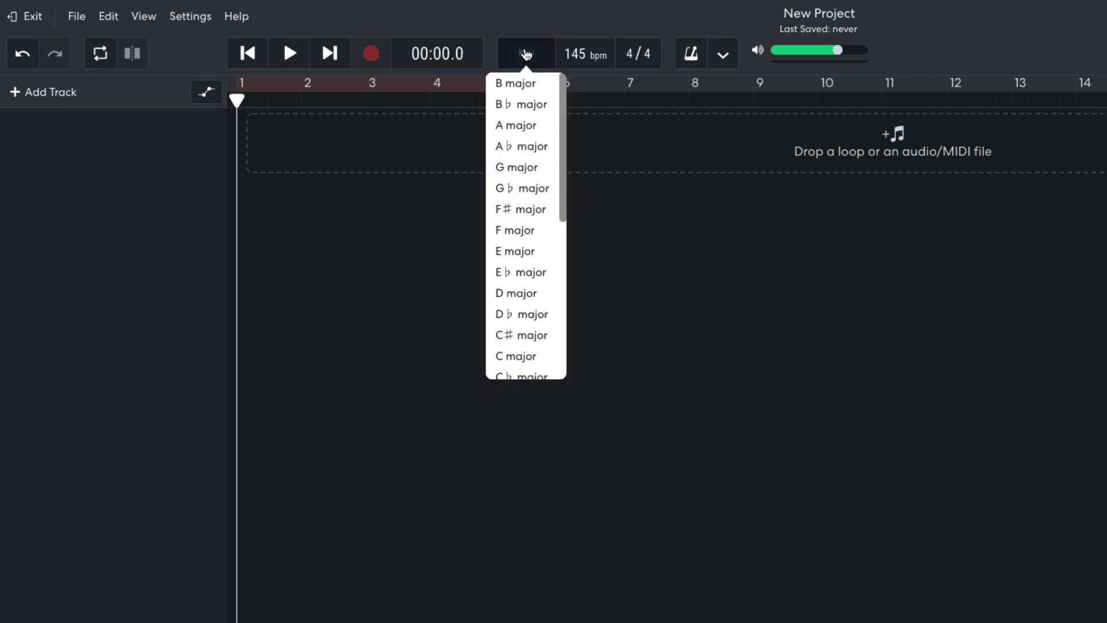
scroll(527, 243, down, 5)
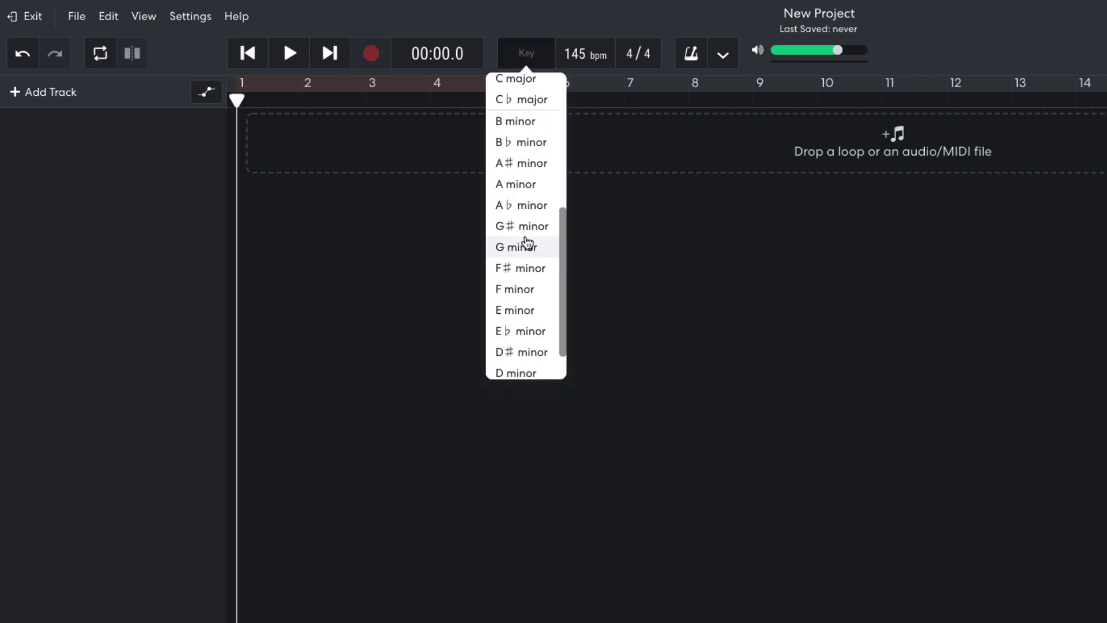
click(522, 374)
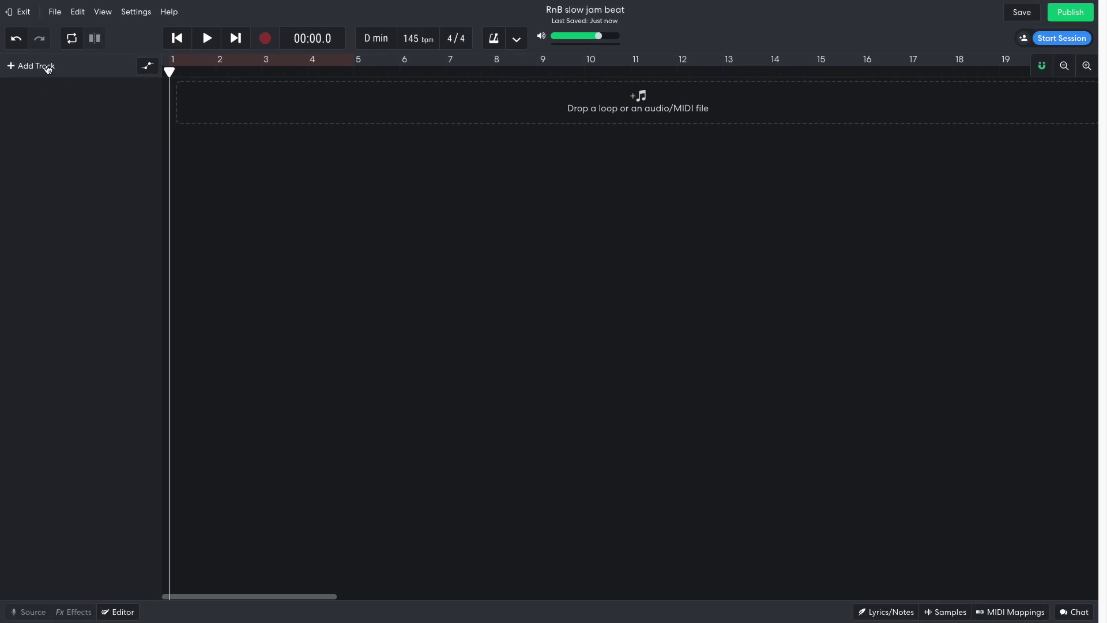
Add a virtual instrument track and choose the Rhodes piano as its sound.
click(36, 66)
click(433, 217)
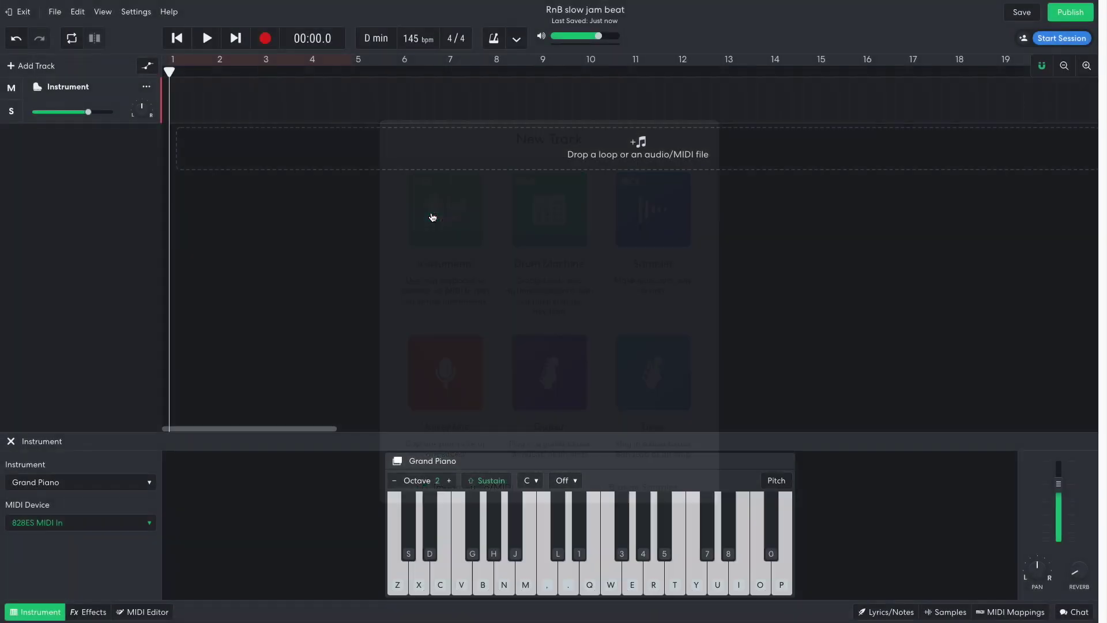
click(102, 482)
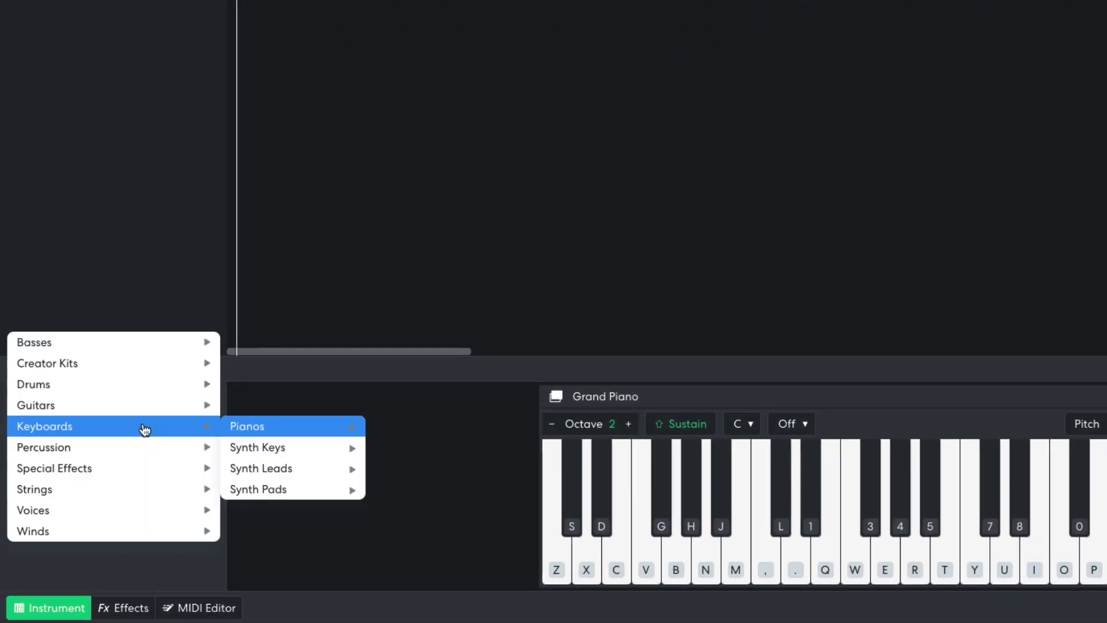
mouse_move(259, 427)
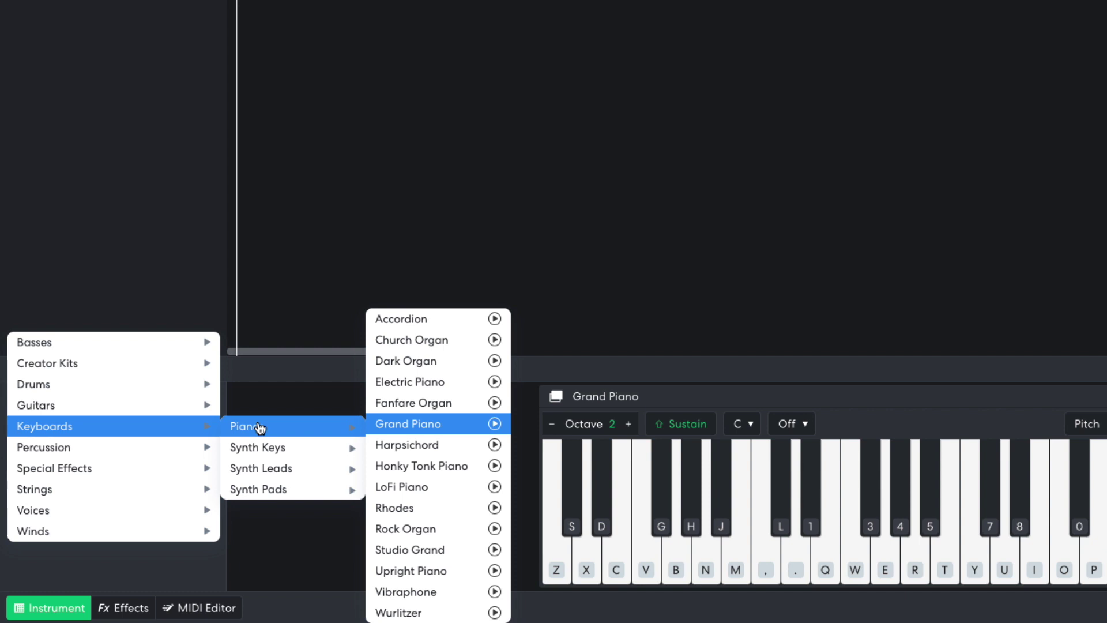
click(428, 508)
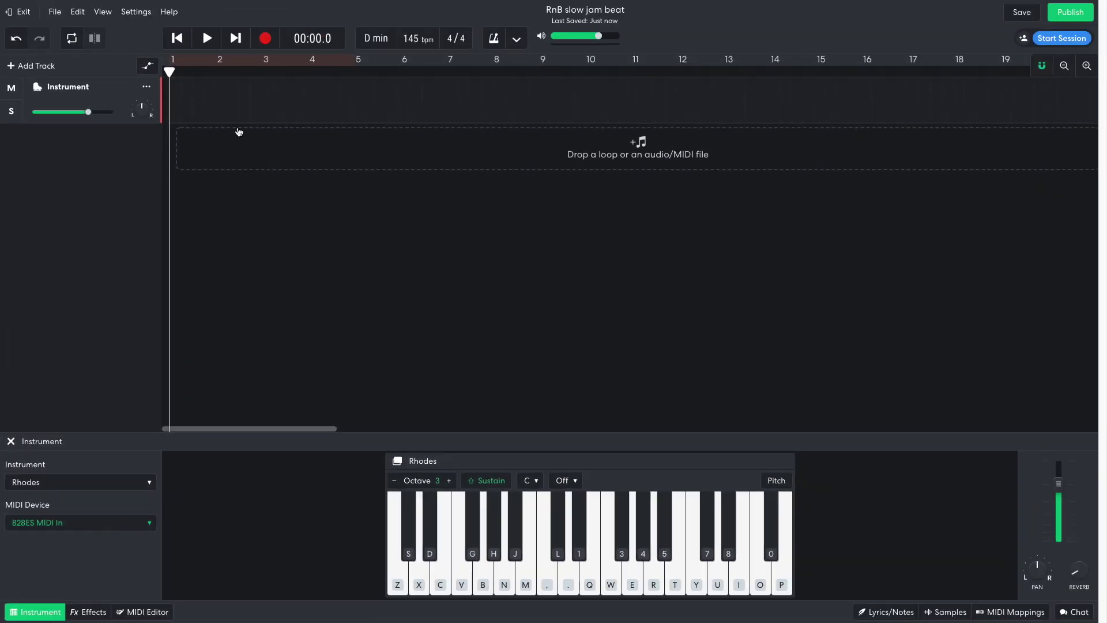
Create a region on the Rhodes track, extend it to eight bars, and open it for note editing.
right_click(215, 105)
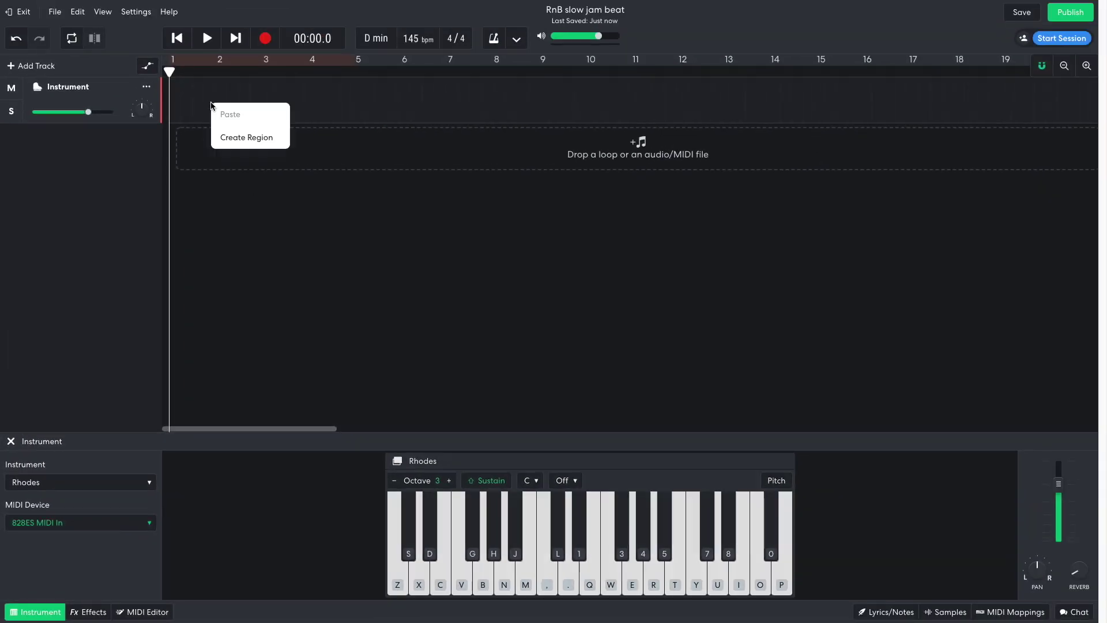
click(231, 138)
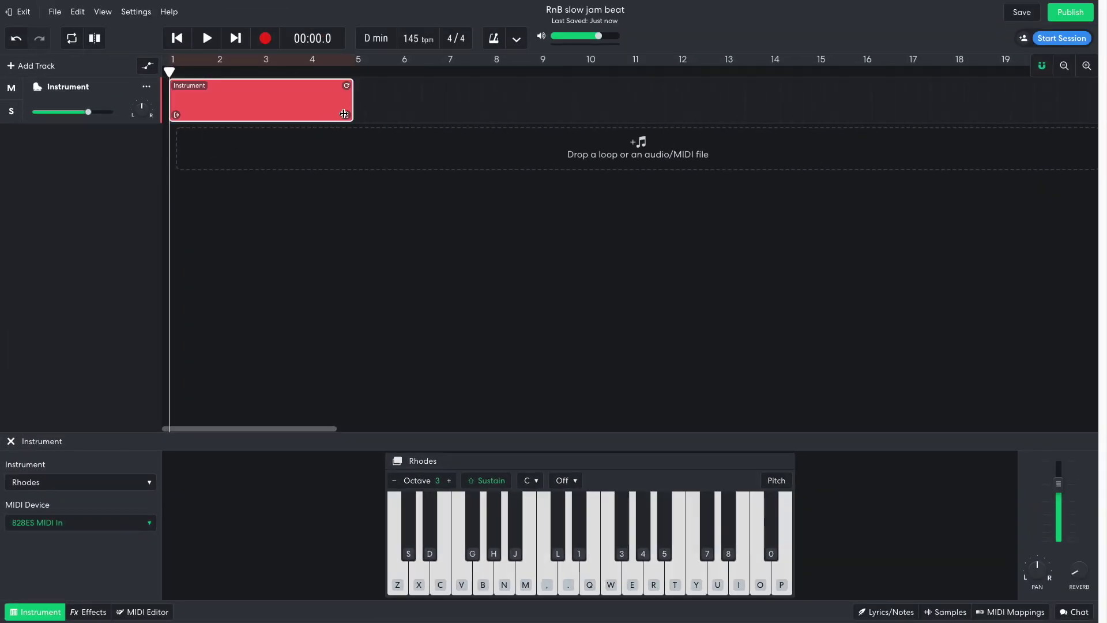
drag(344, 114, 529, 100)
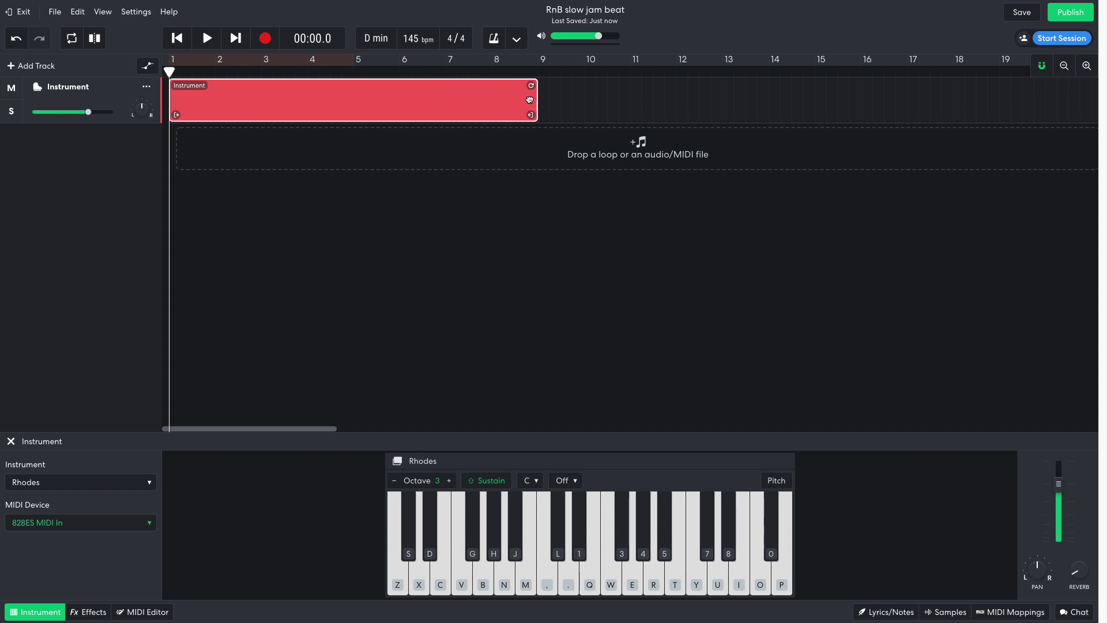
double_click(410, 101)
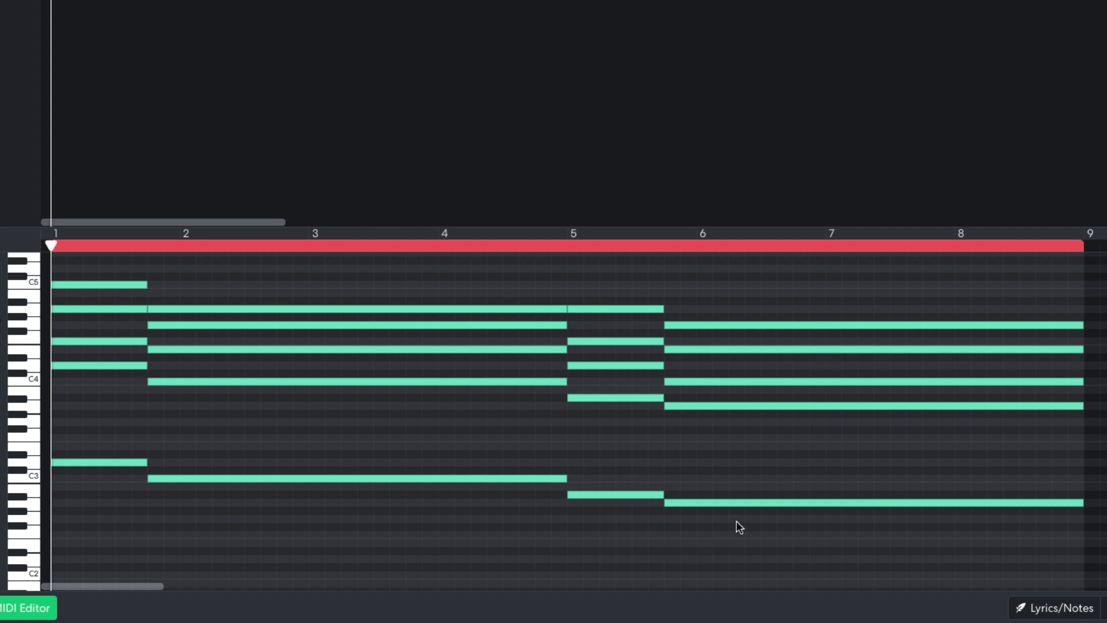
Apply the Bright Chorus effects preset to the Keys track and play the chords from the beginning.
key(space)
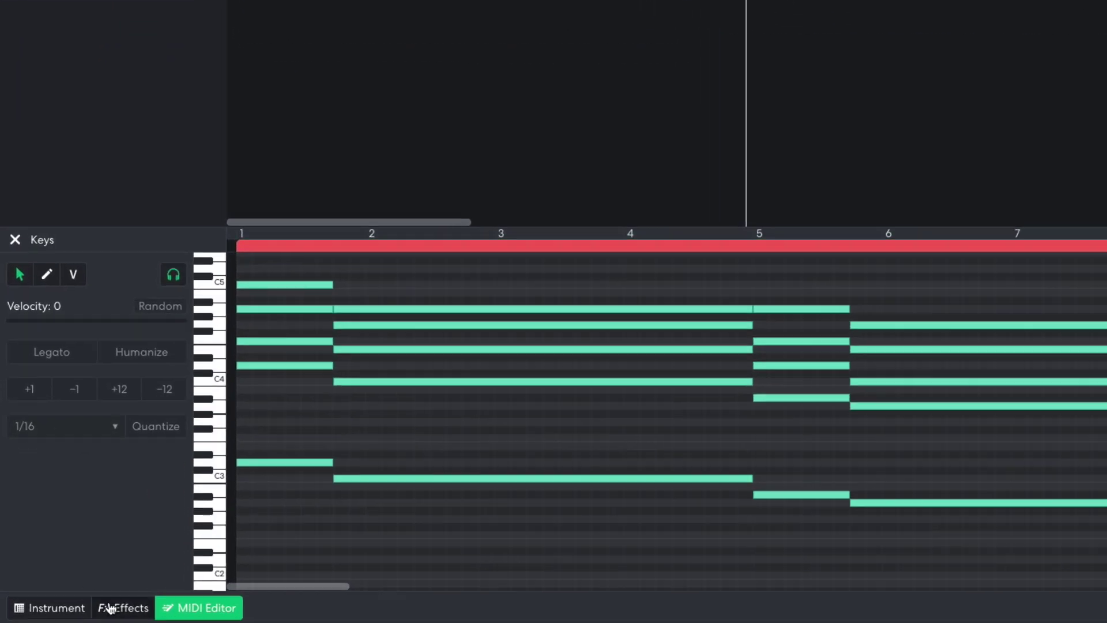
click(82, 611)
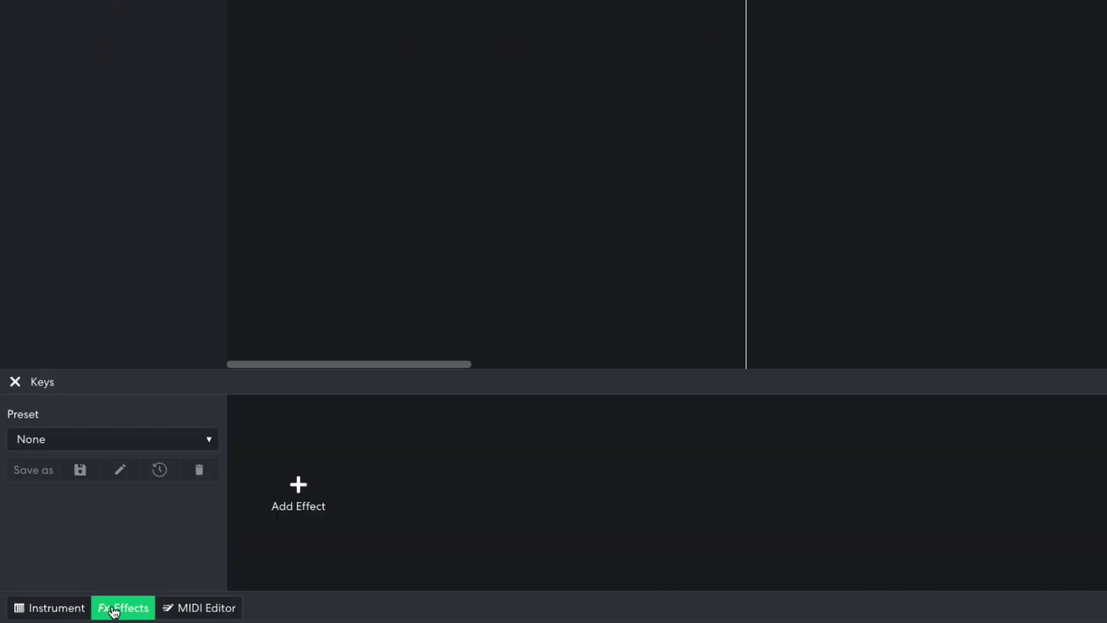
click(111, 449)
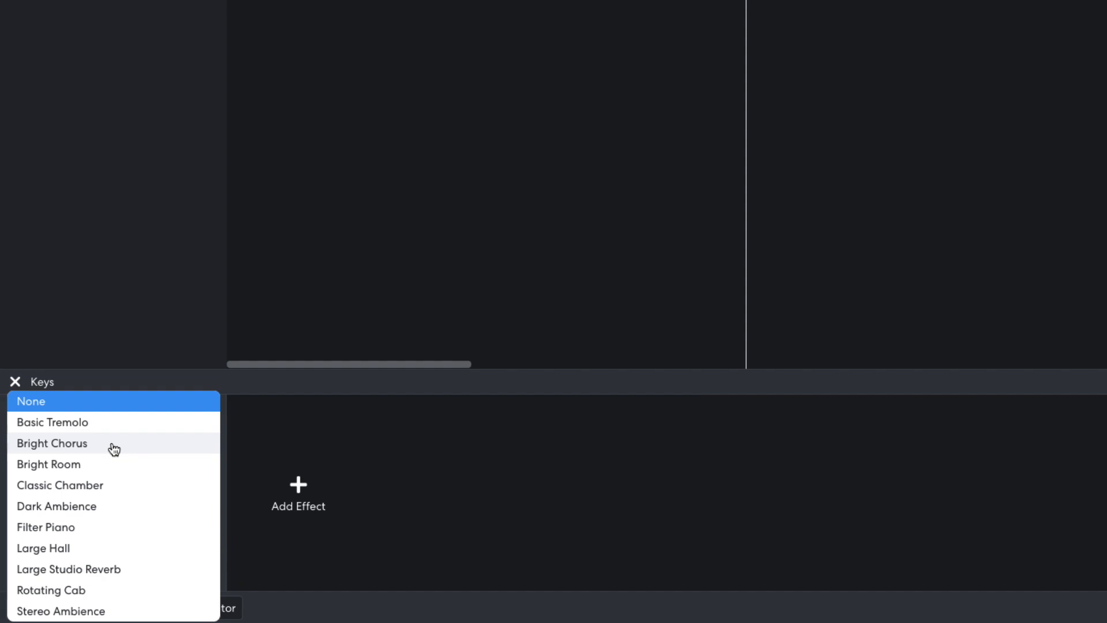
click(77, 447)
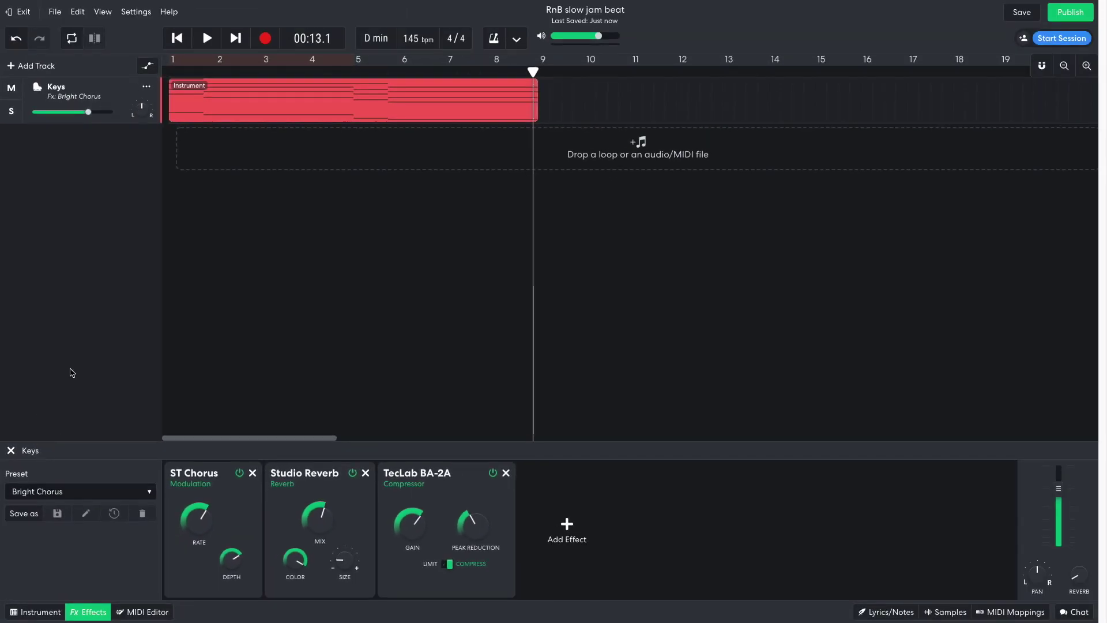
click(175, 39)
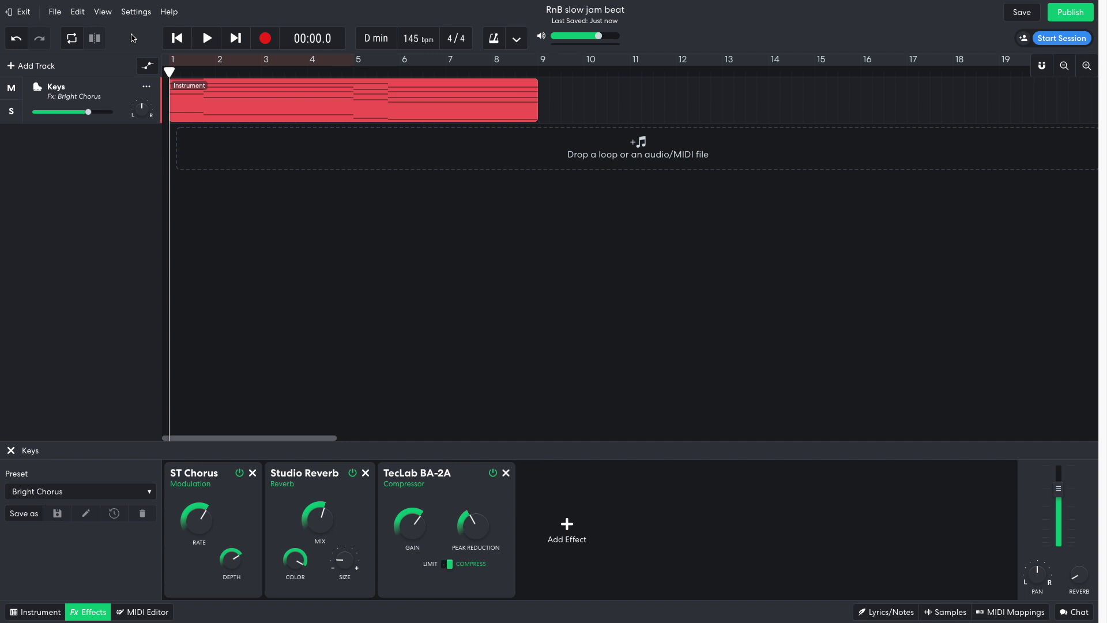
key(space)
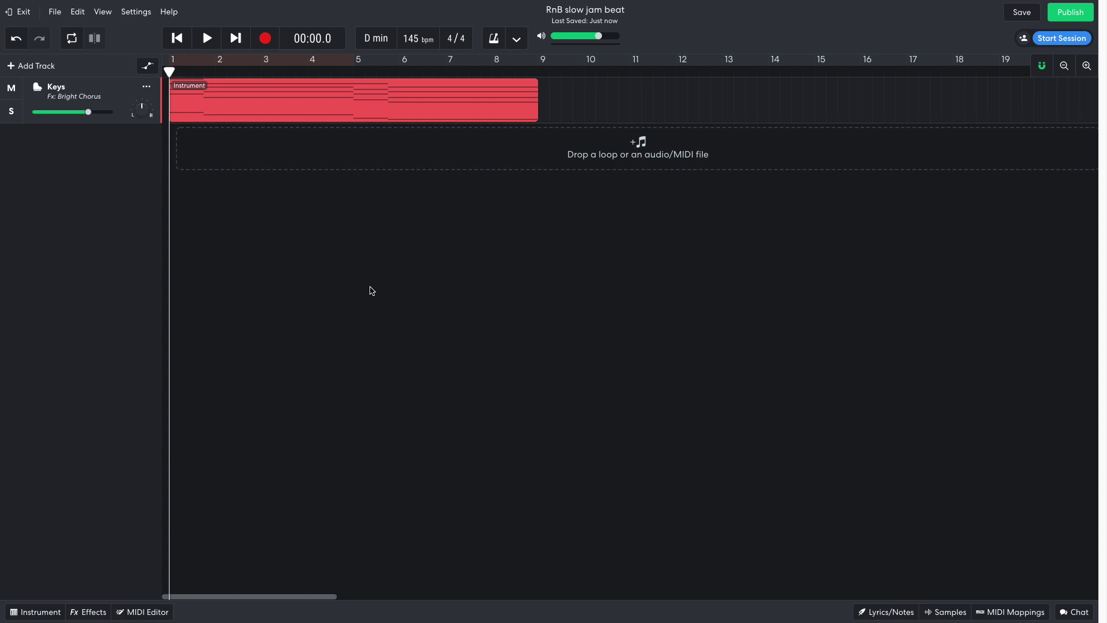
Add a Sampler track and show its sample pads.
click(41, 67)
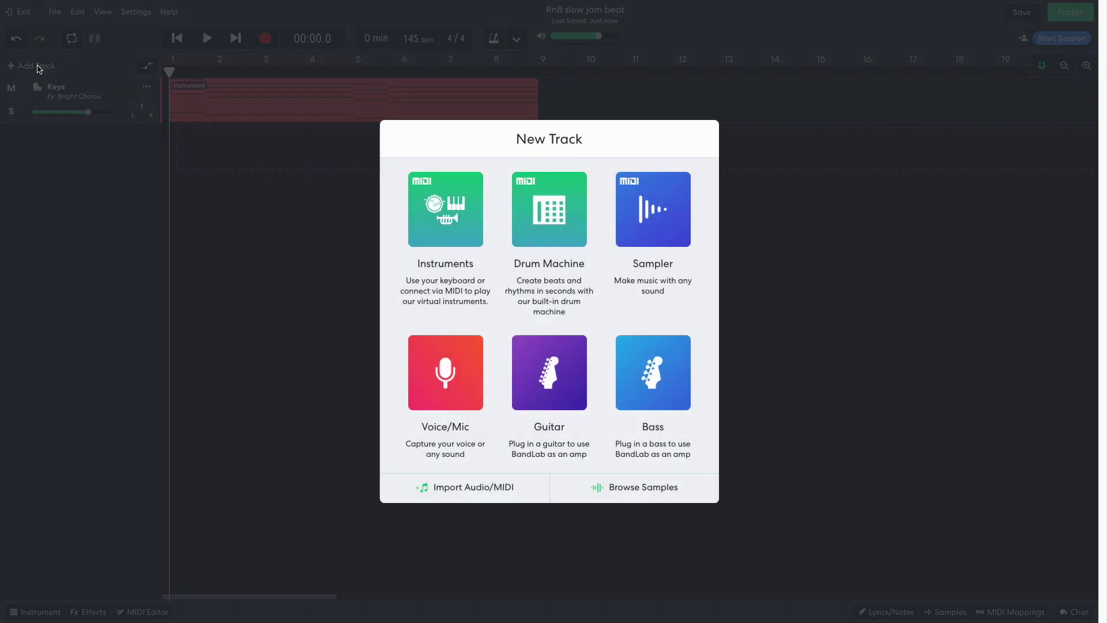
click(638, 225)
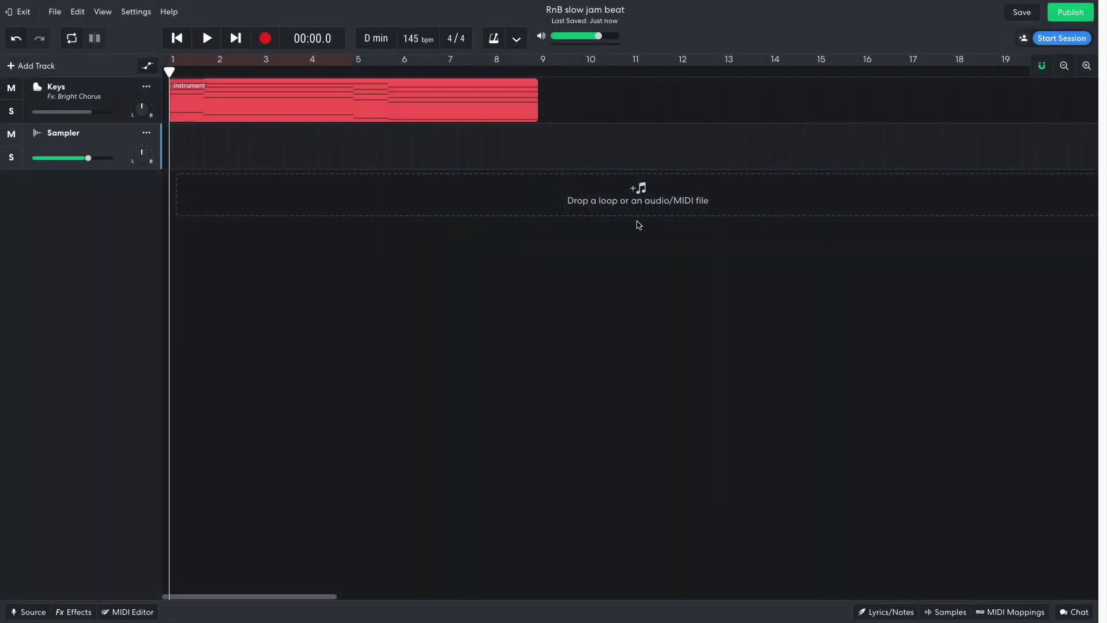
click(34, 612)
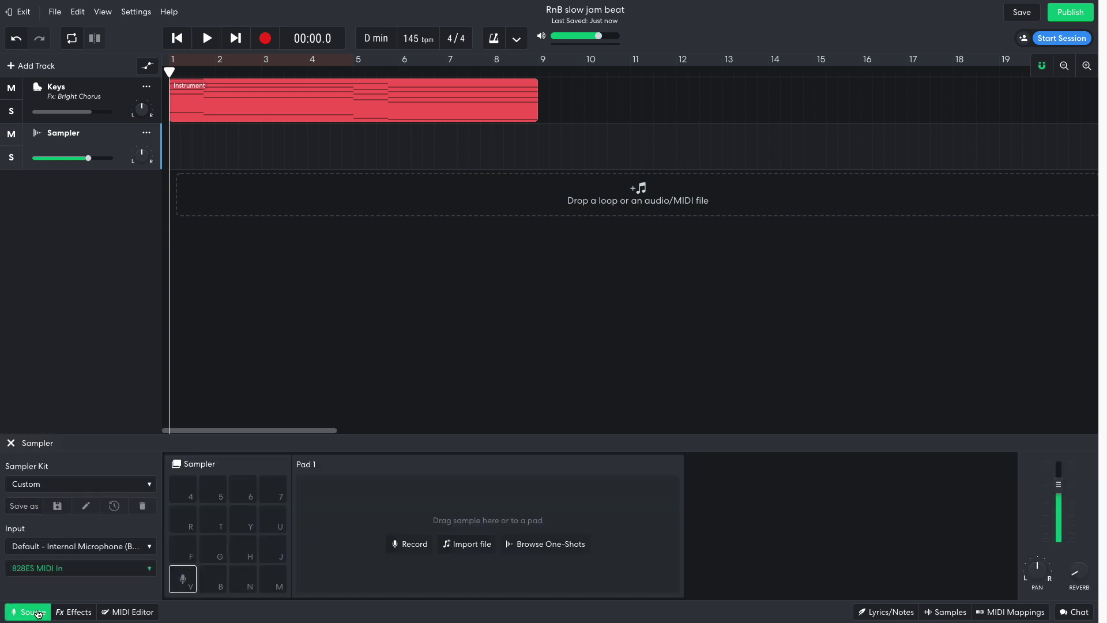
Search the loop library for "snap" and load Ridge Snap 02 onto the sampler's V pad.
click(936, 612)
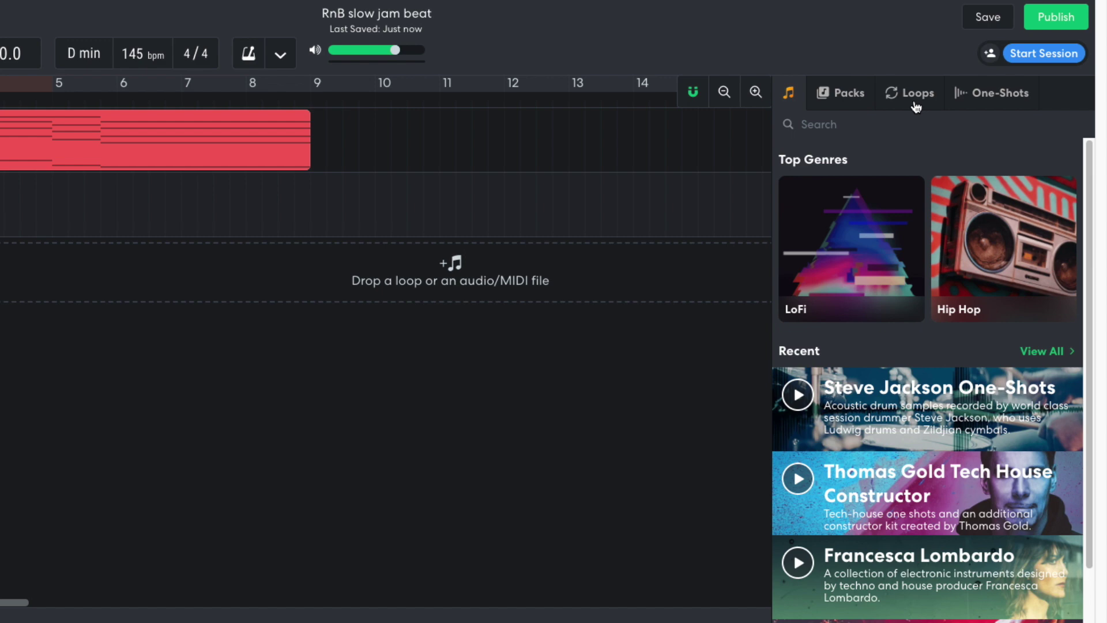
click(916, 107)
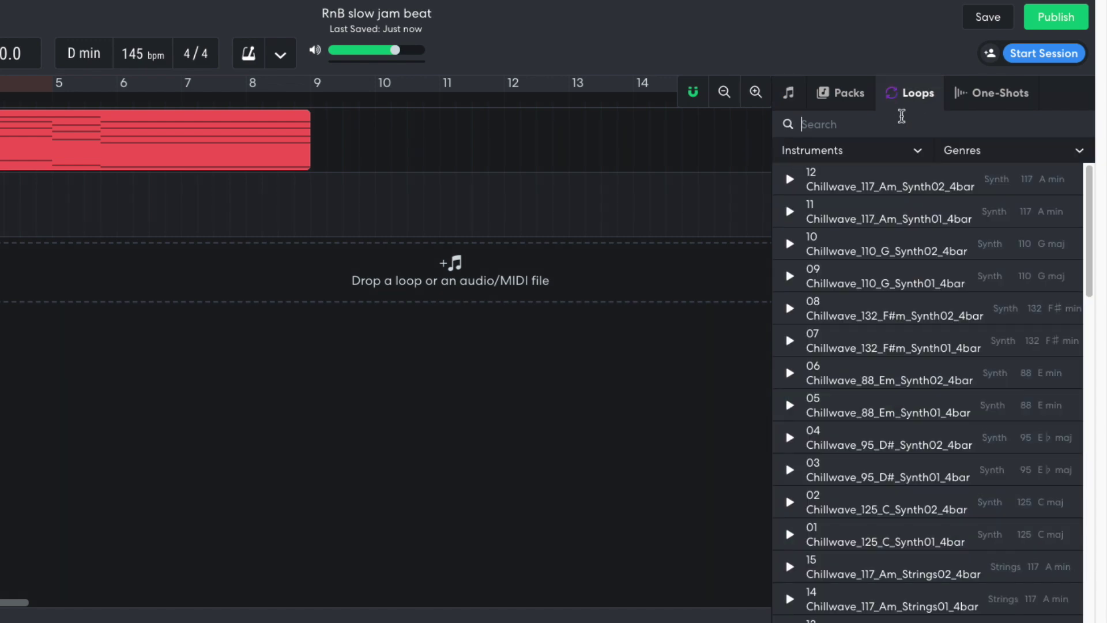
click(898, 124)
text(snap)
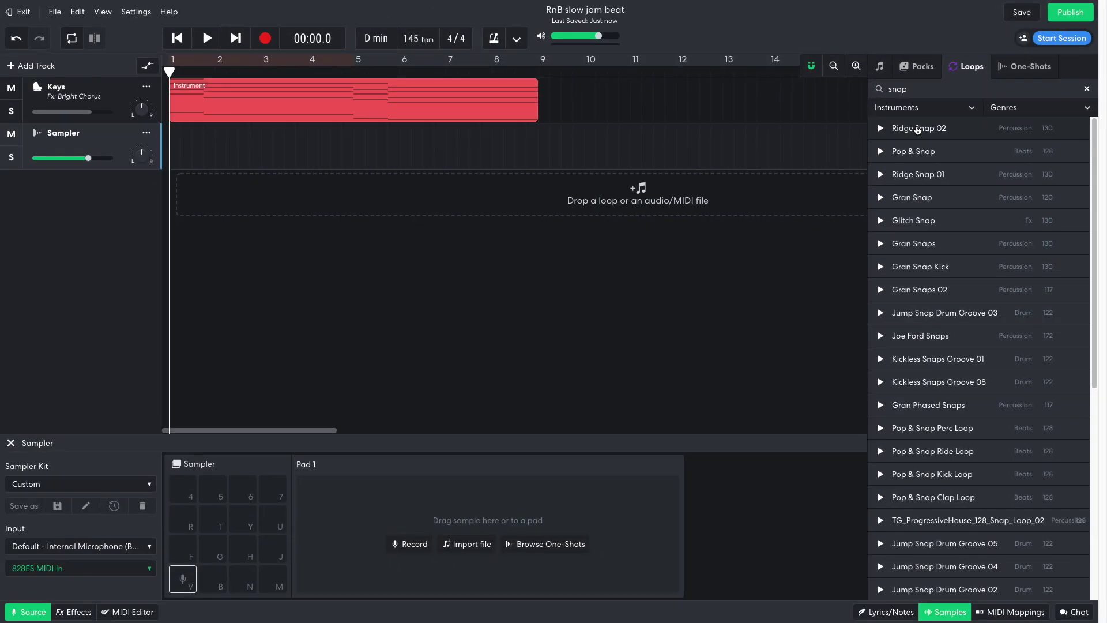
drag(842, 178, 0, 622)
drag(220, 549, 253, 574)
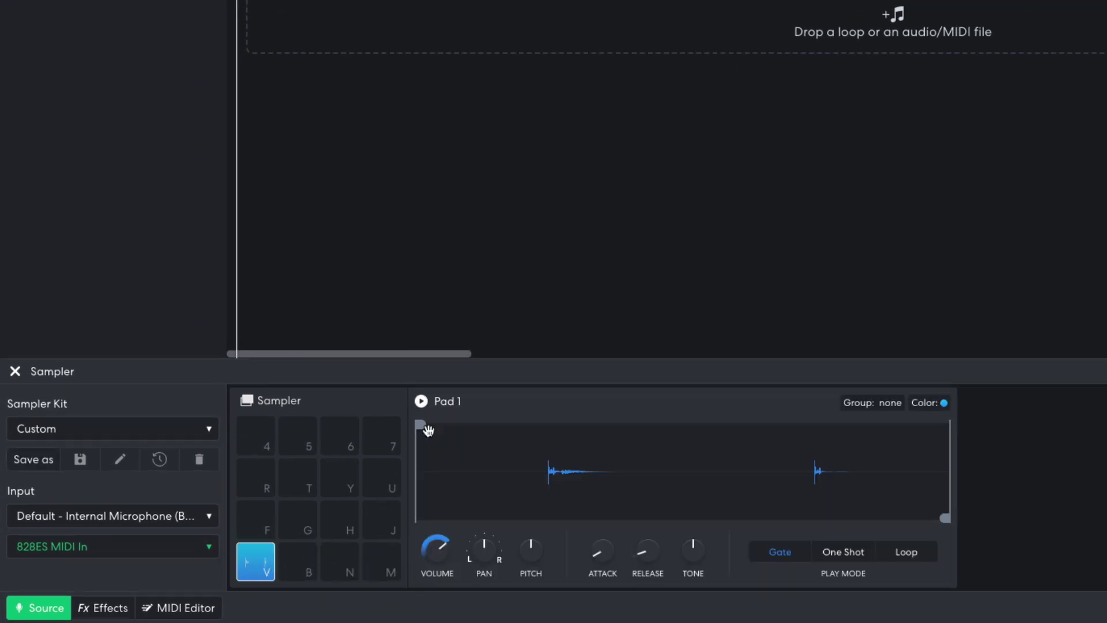
Trim the start and end of the Pad 1 sample to isolate the first snap, and audition it.
drag(420, 425, 553, 436)
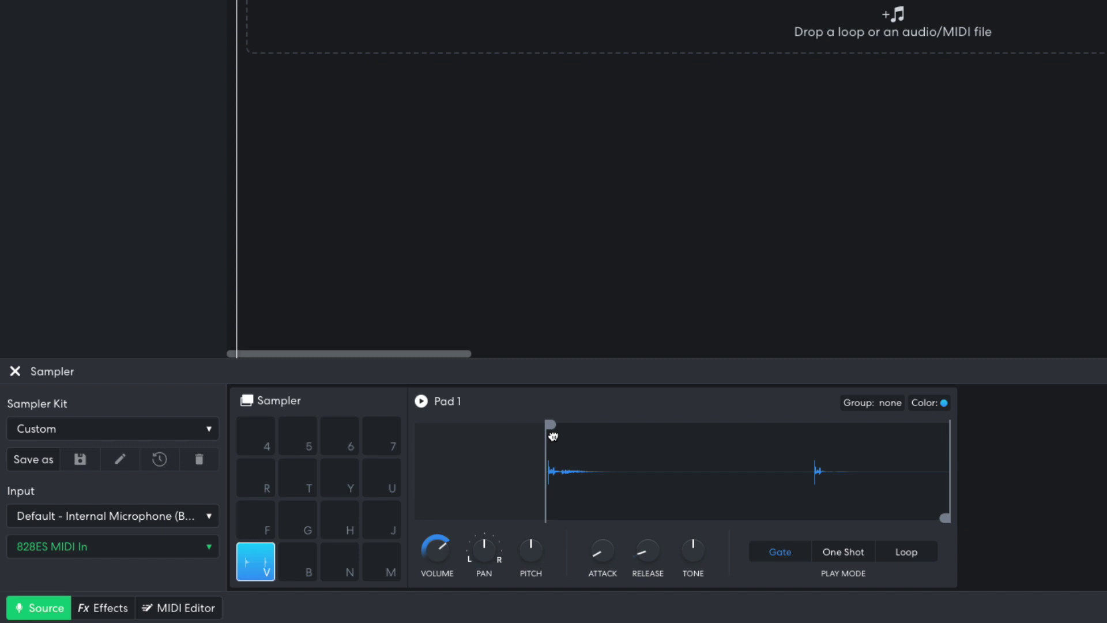
click(421, 401)
drag(946, 516, 803, 508)
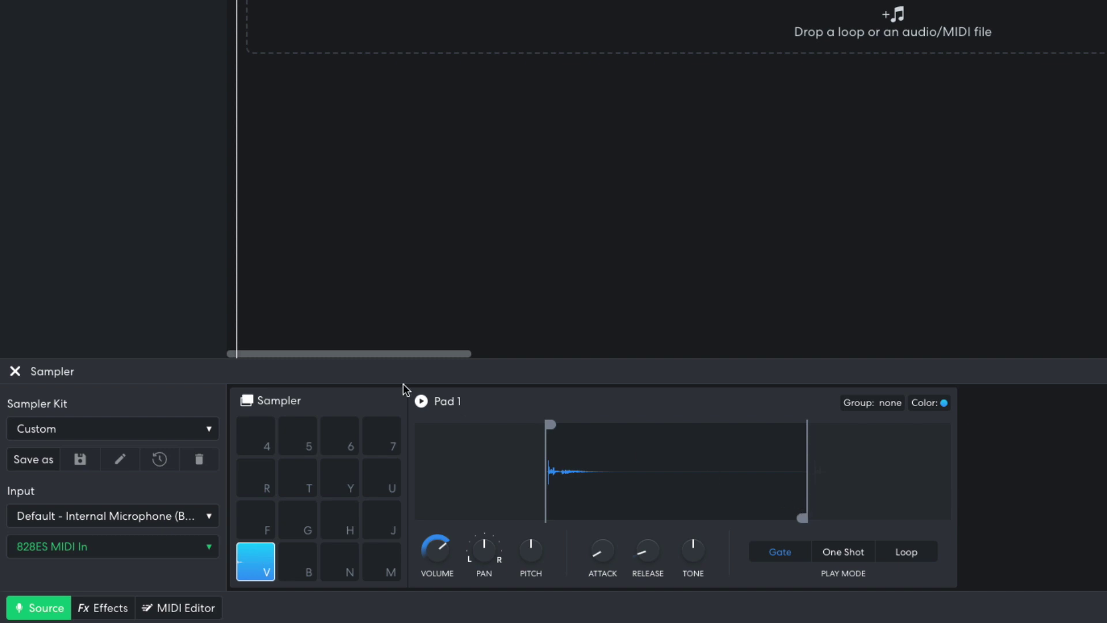
click(421, 402)
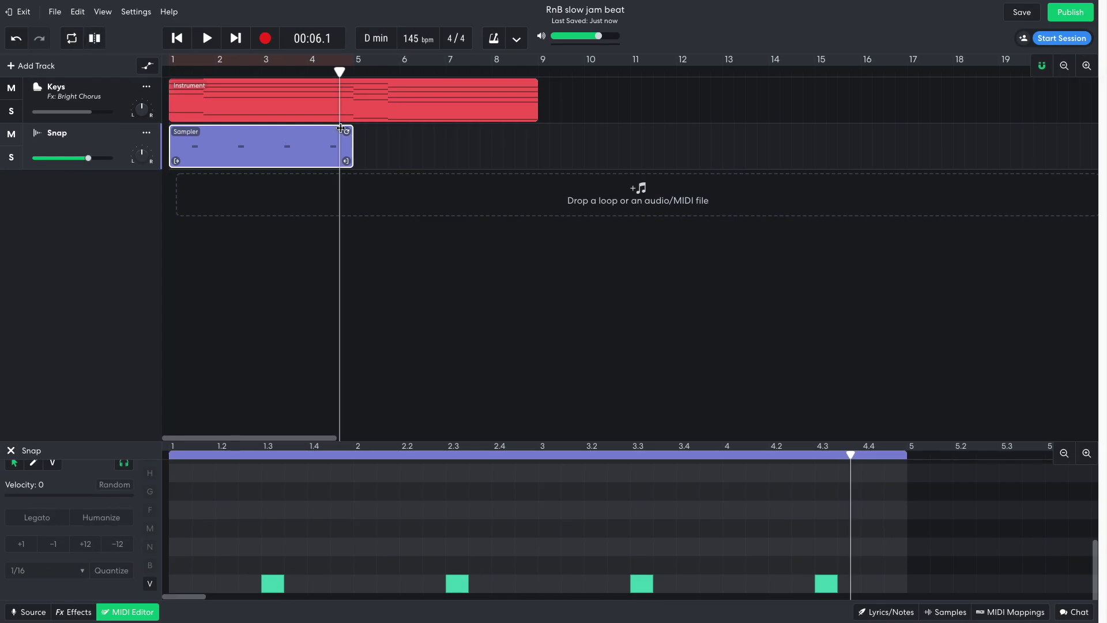
Loop the Snap region out to the end of bar 8 and raise the Pad 1 volume to maximum.
drag(347, 131, 530, 118)
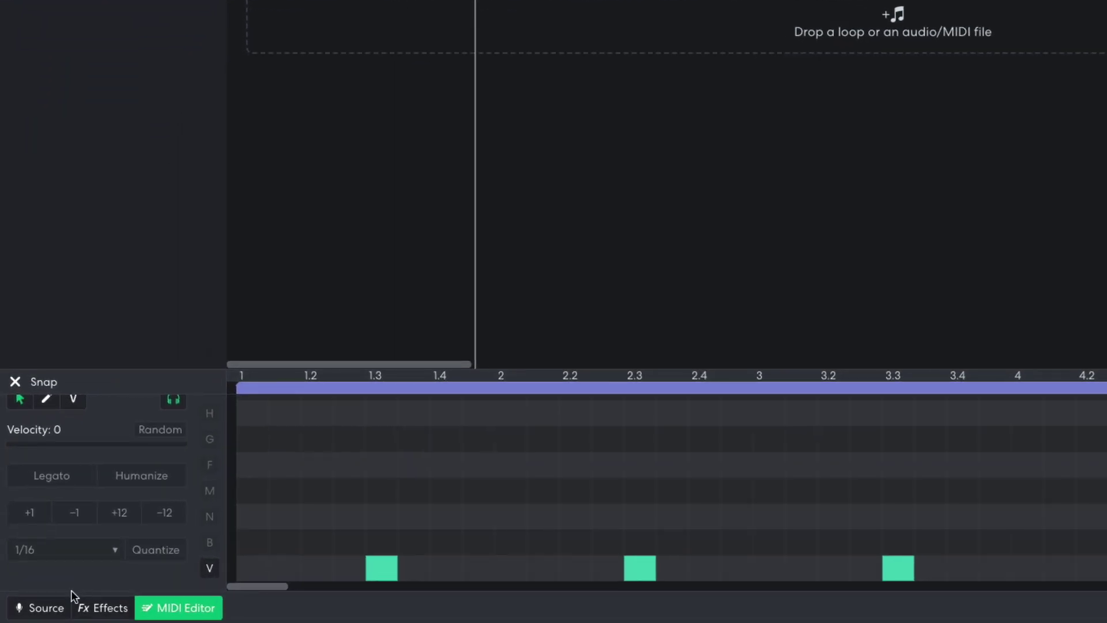
click(35, 612)
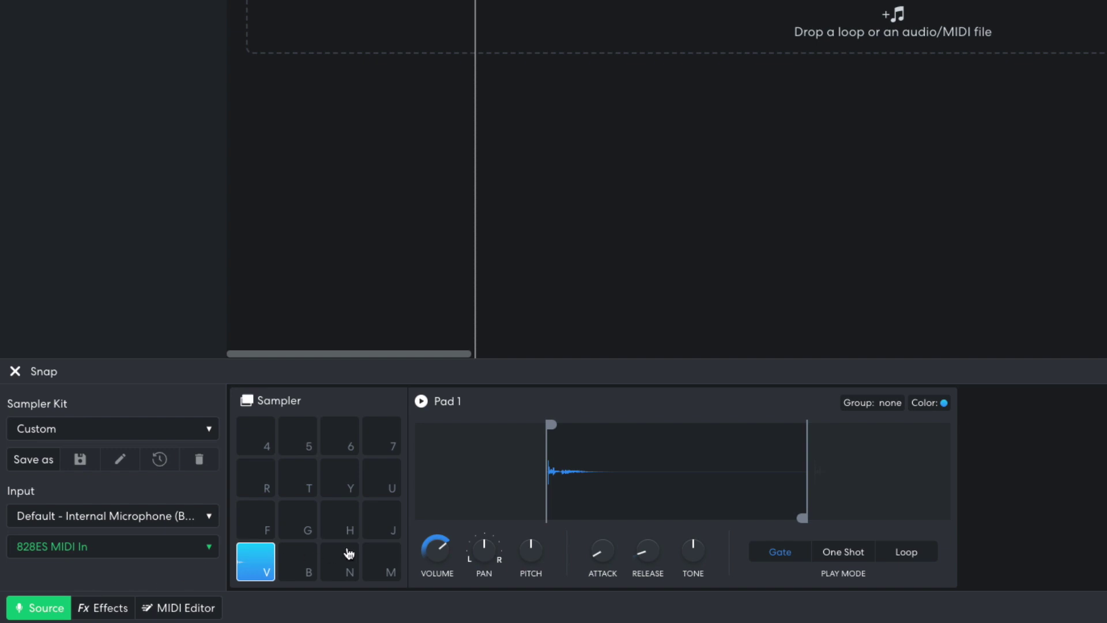
drag(435, 557, 442, 363)
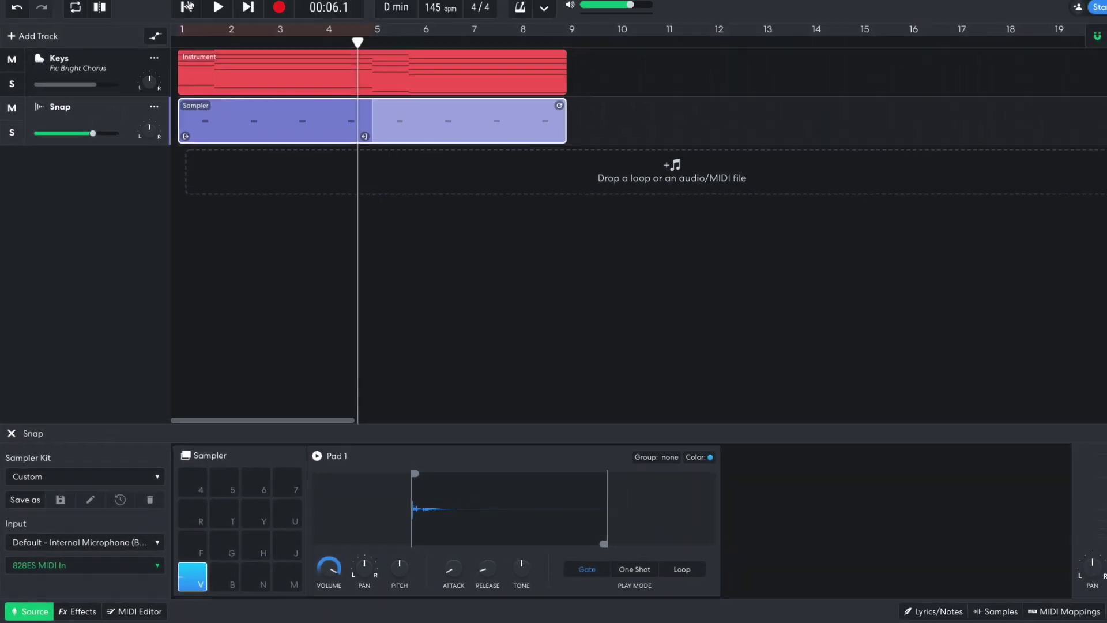
Play the Keys and Snap tracks together from the beginning of the project.
click(175, 38)
key(space)
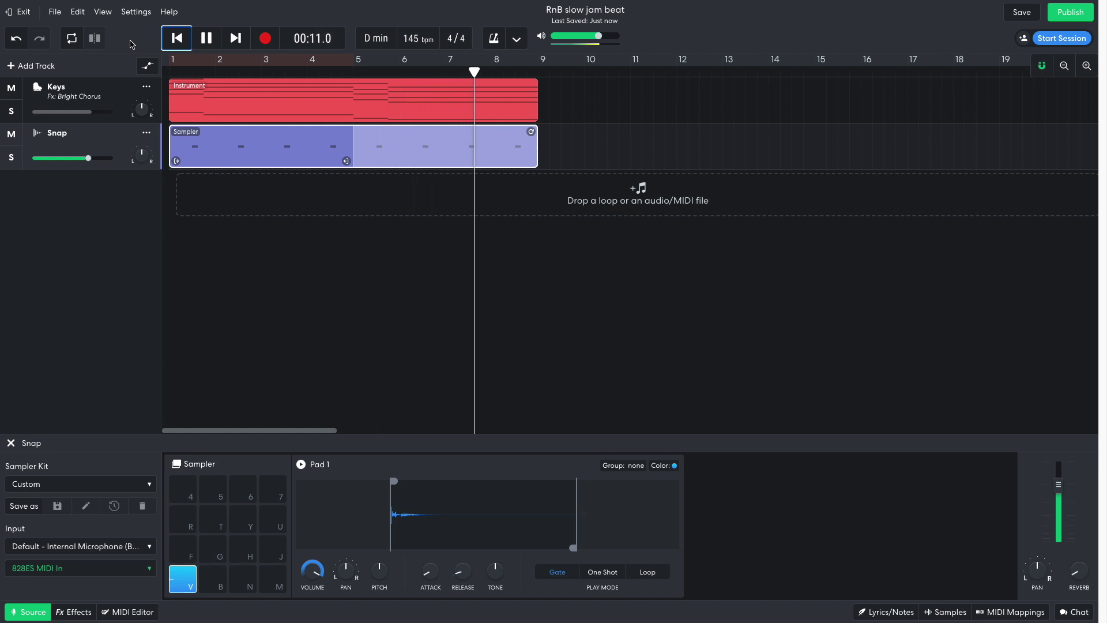
key(space)
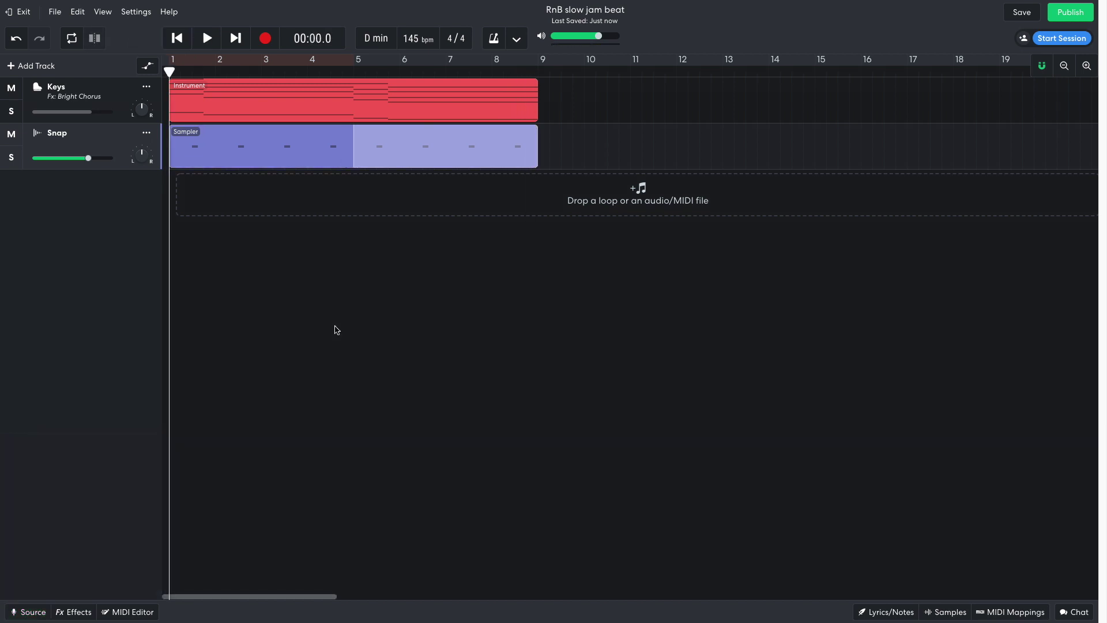
Add a Studio Reverb effect to the Snap track, lower its size, and play back the mix.
click(68, 612)
click(201, 542)
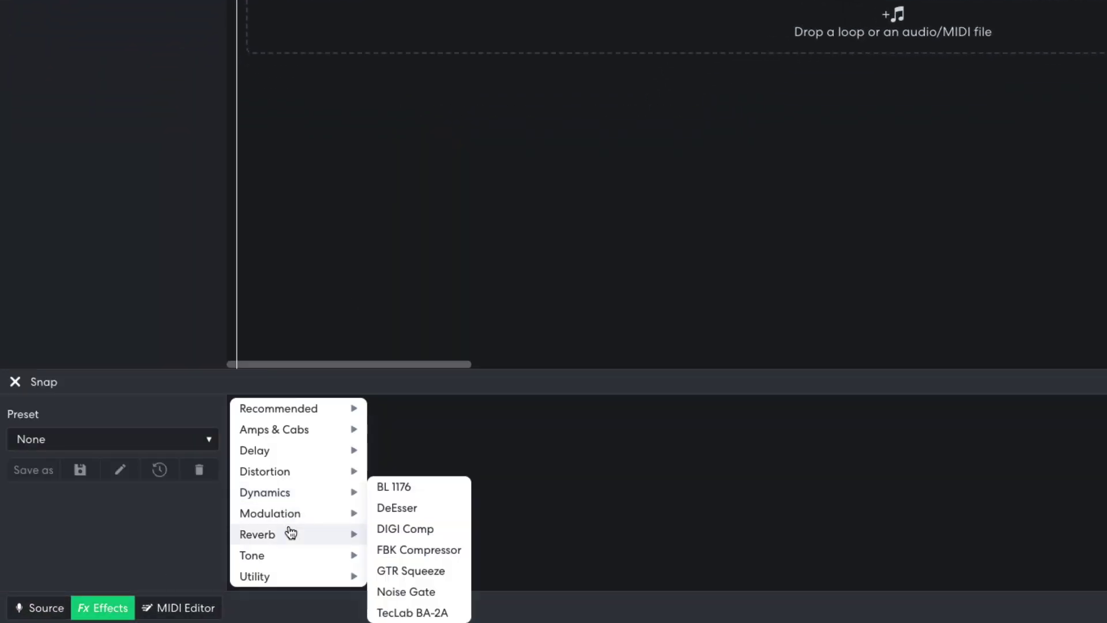
mouse_move(317, 531)
click(433, 580)
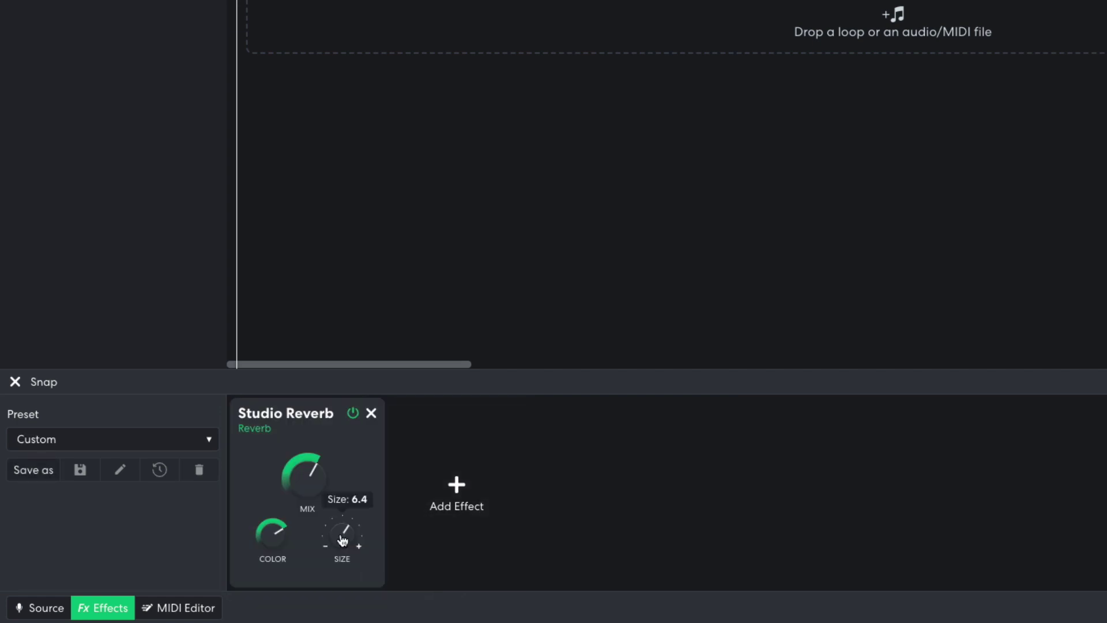
drag(342, 540, 337, 587)
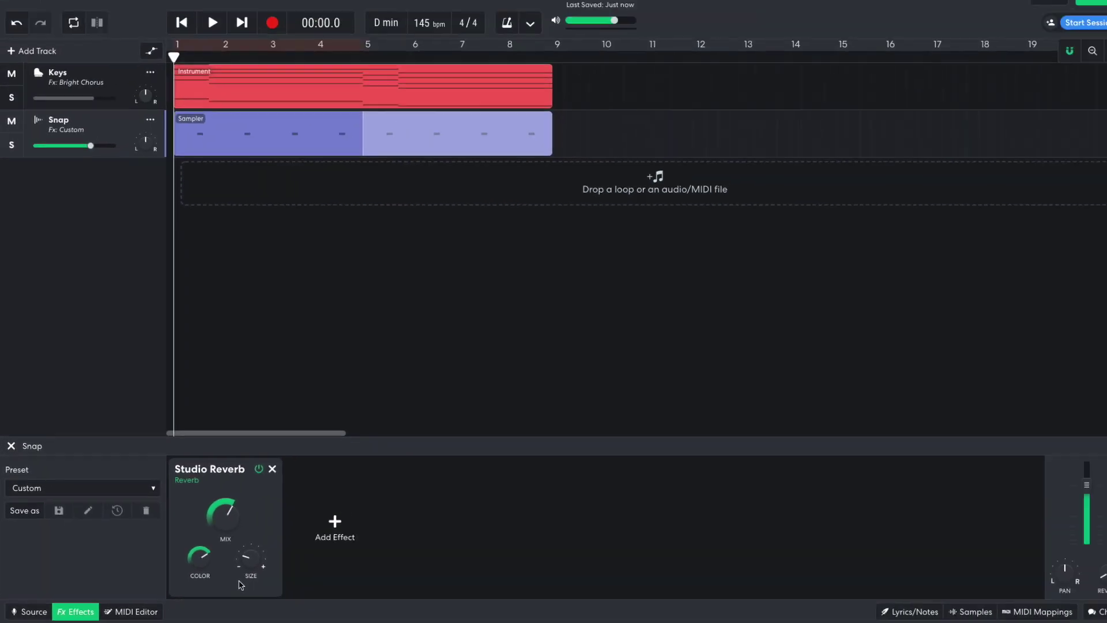
key(space)
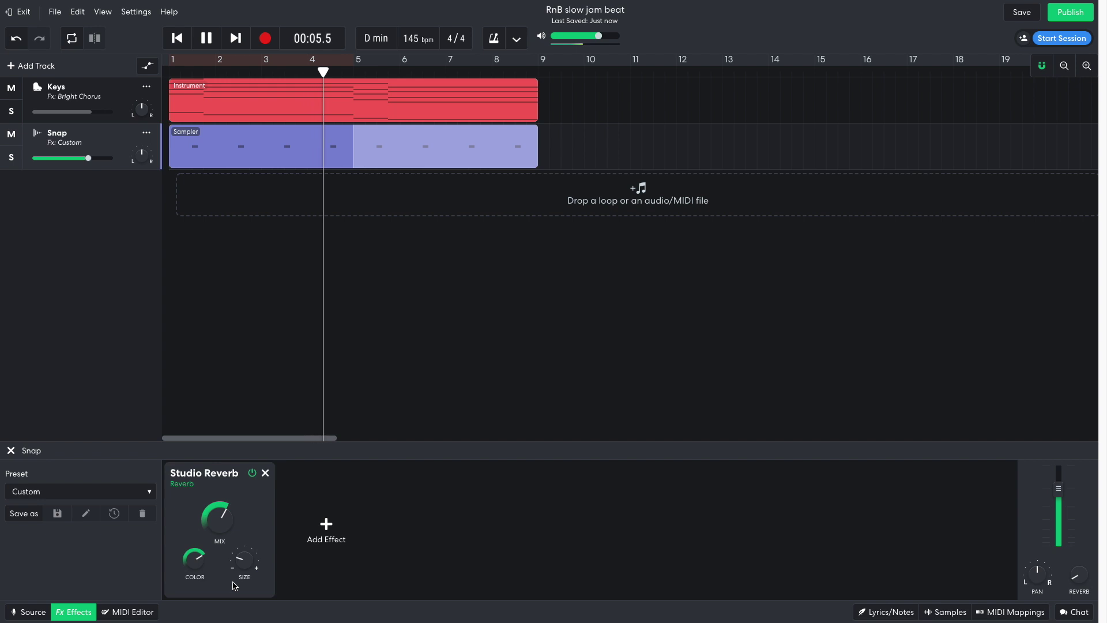
key(space)
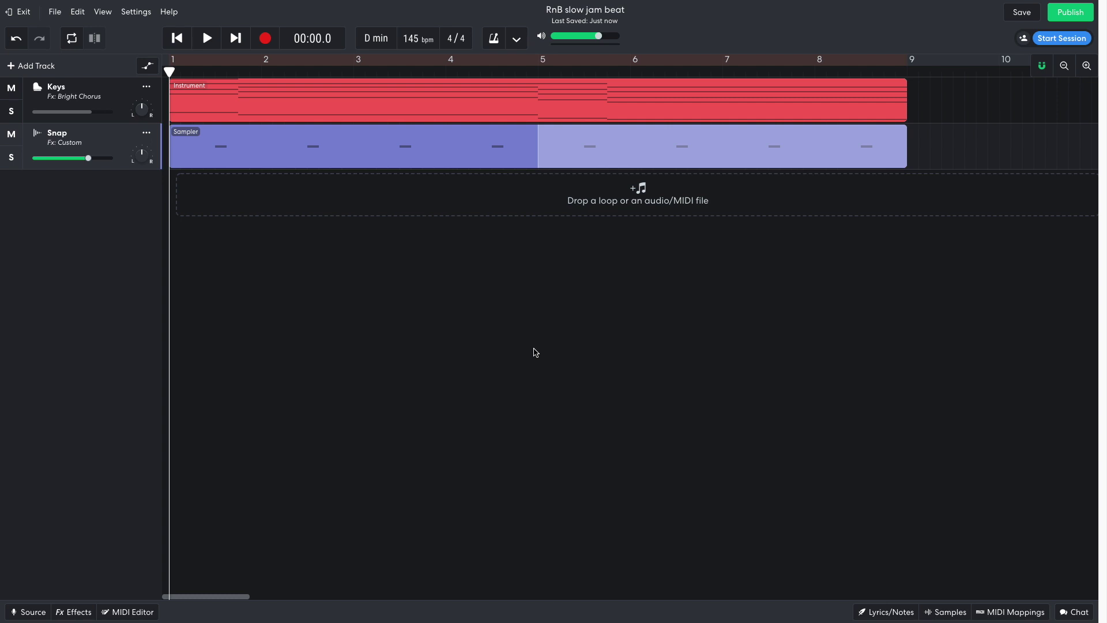
Find the "808 kick" loops, add a Sampler track, and load 808 Kick Loop onto its V pad.
click(950, 612)
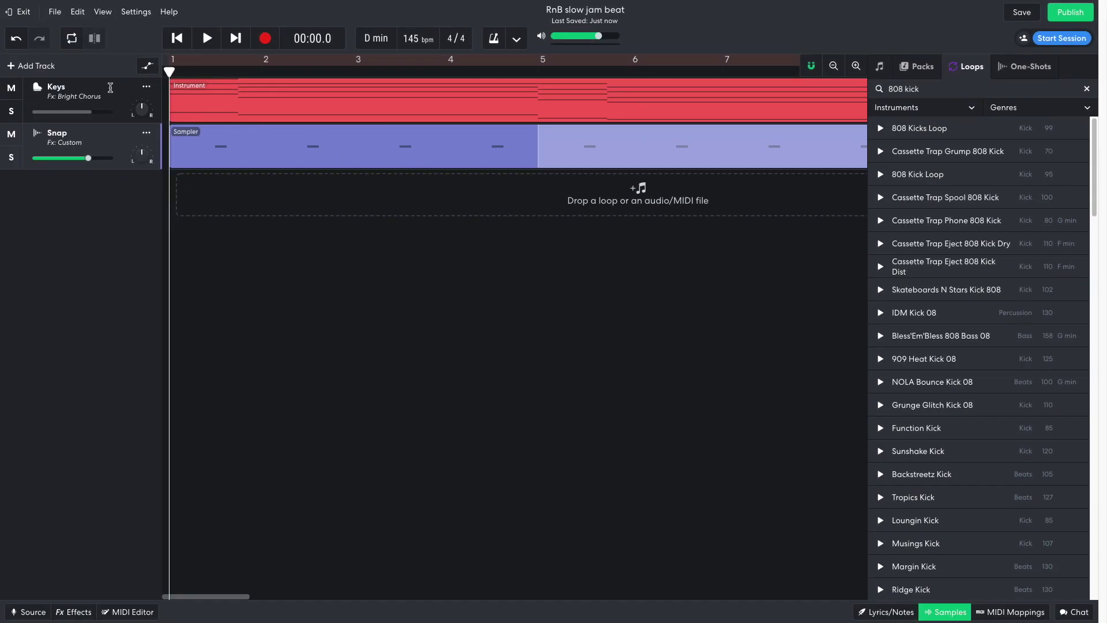
click(42, 70)
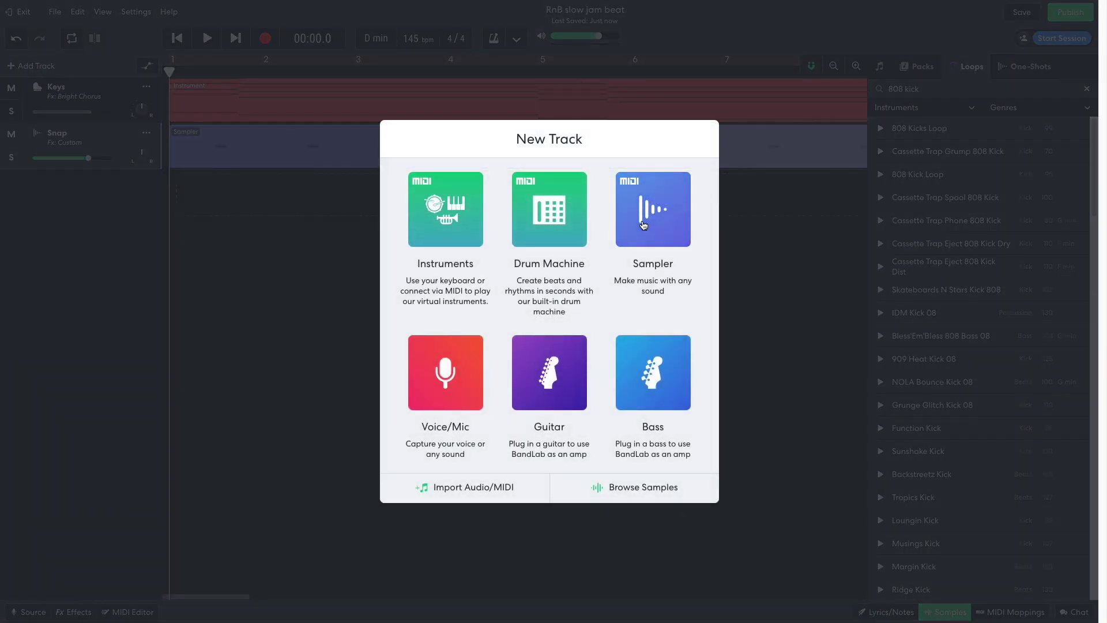
click(639, 226)
click(38, 612)
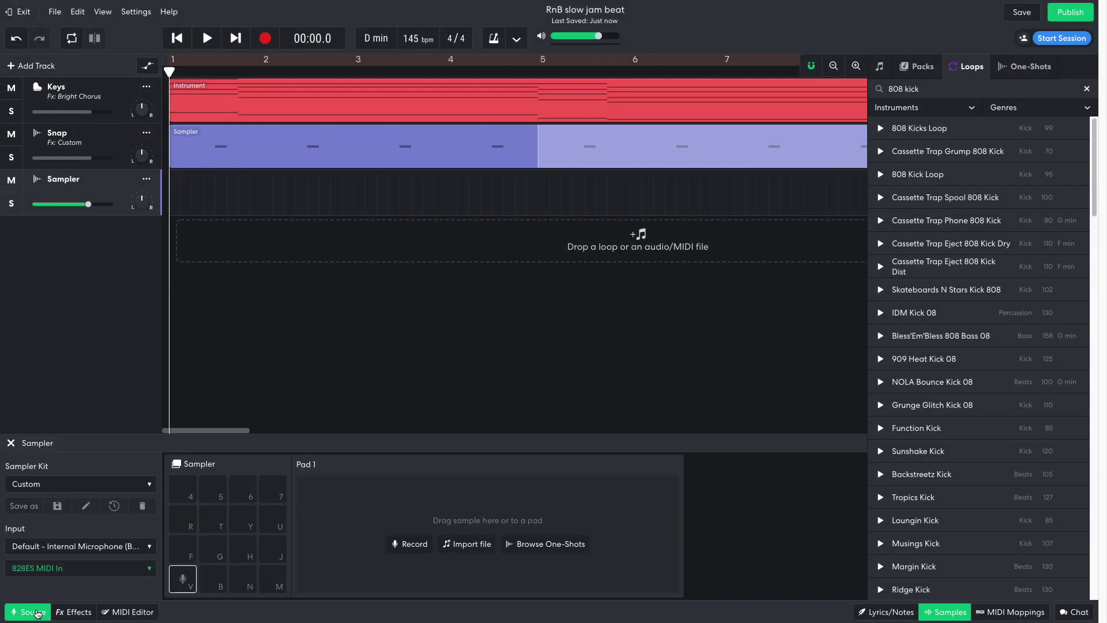
drag(922, 176, 178, 581)
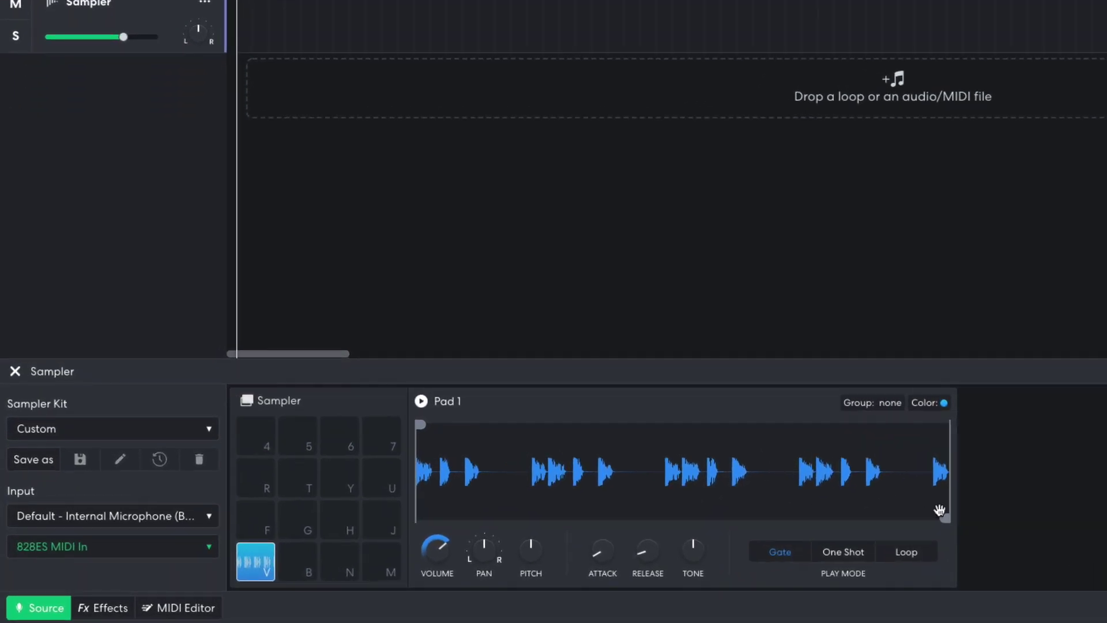
Trim the end of the Pad 1 sample to isolate the first kick hit, and play the kick pattern.
drag(674, 548, 316, 545)
drag(442, 514, 425, 515)
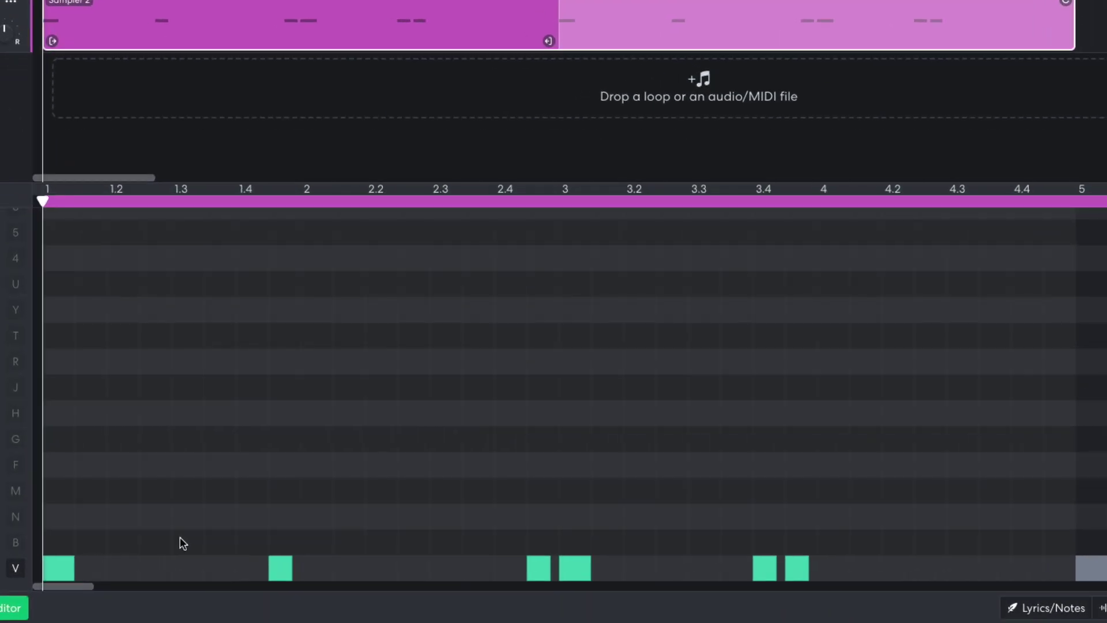
key(space)
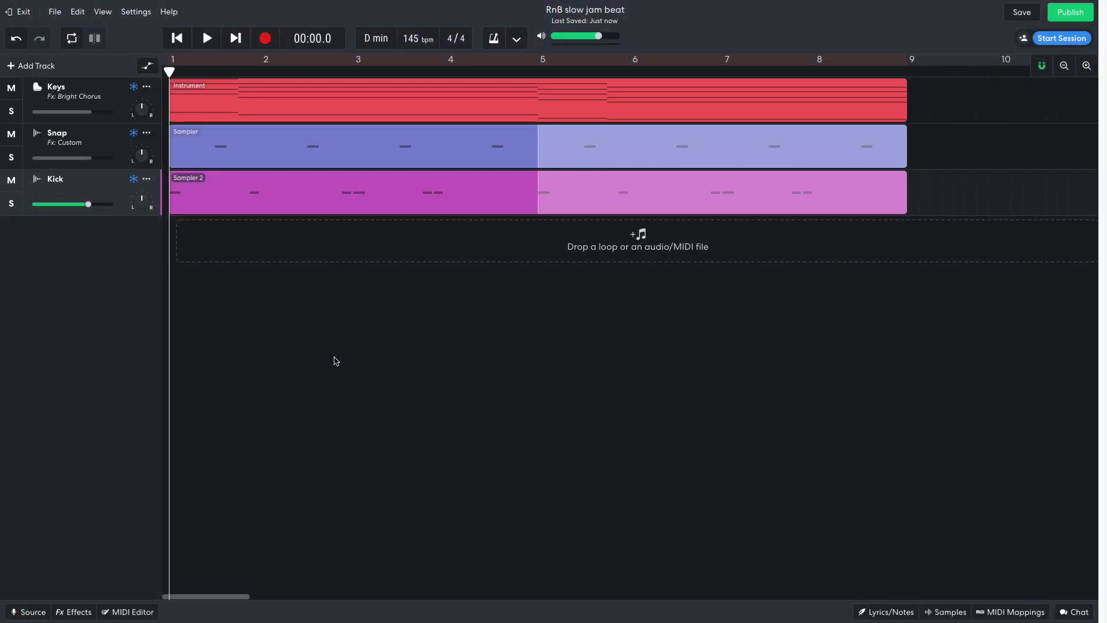
Add a Sampler track named Hats, search the loops for "808 hat", and load 808 Hi Hat 07 onto the V pad.
click(53, 69)
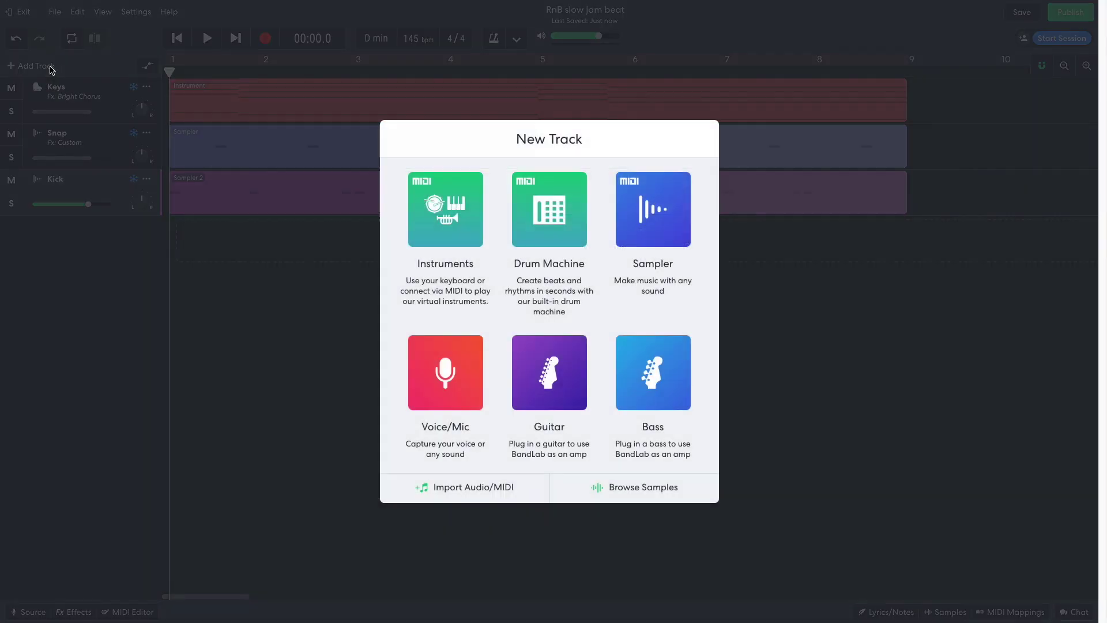
click(658, 222)
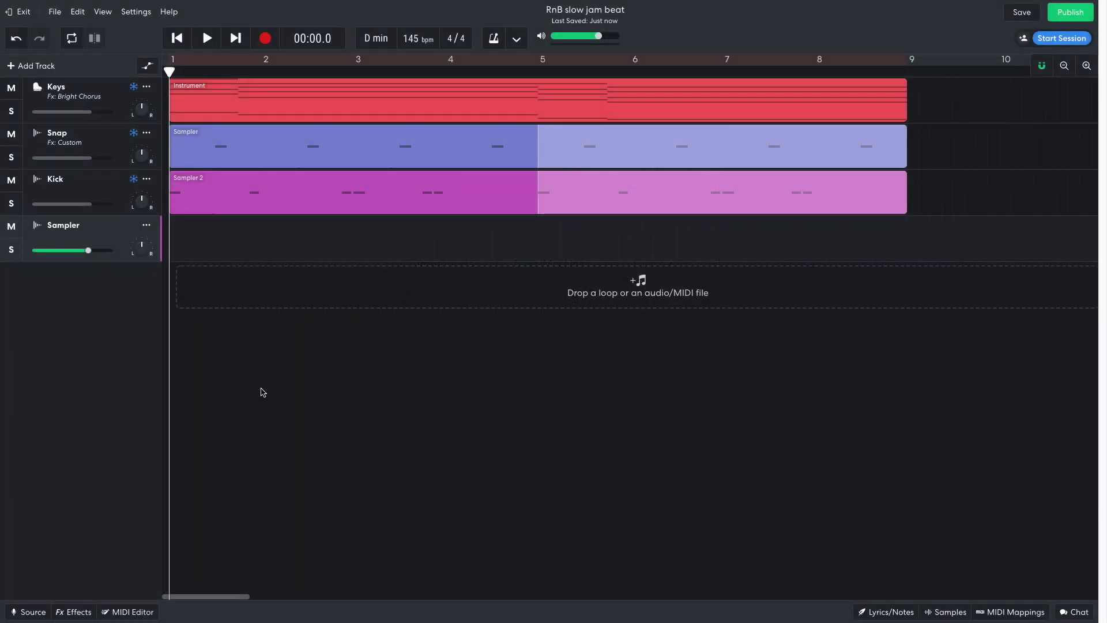
click(35, 612)
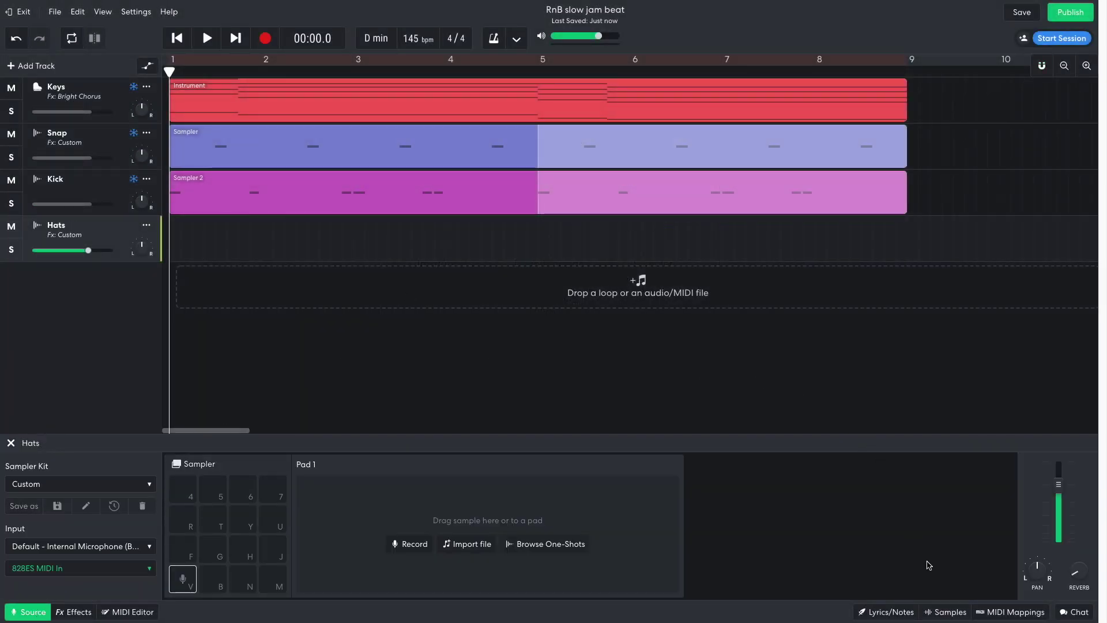
click(946, 612)
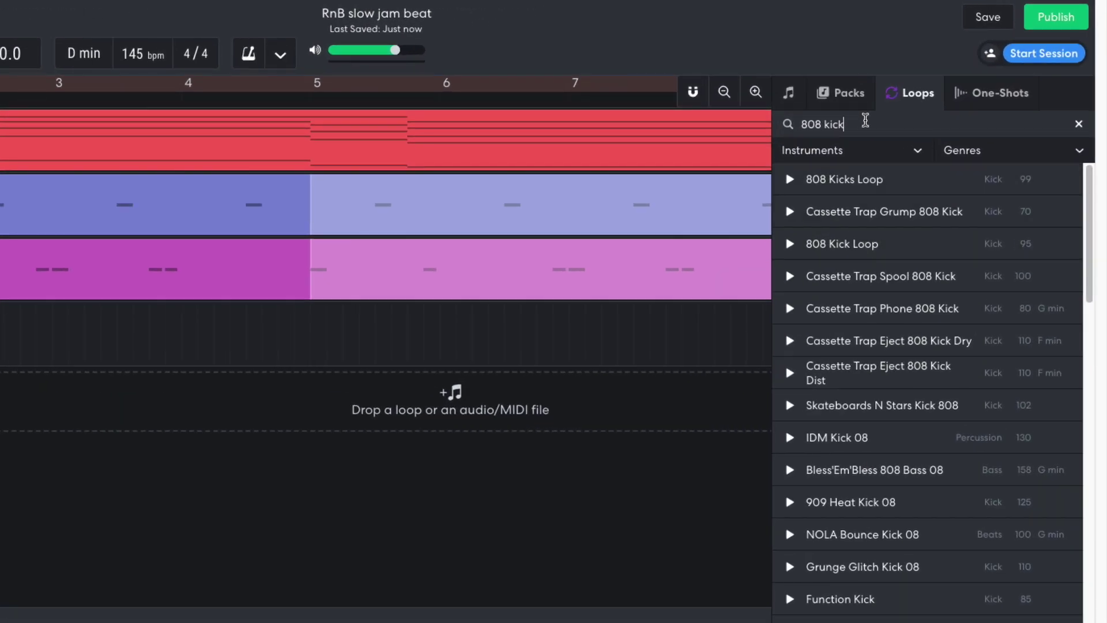
text(80)
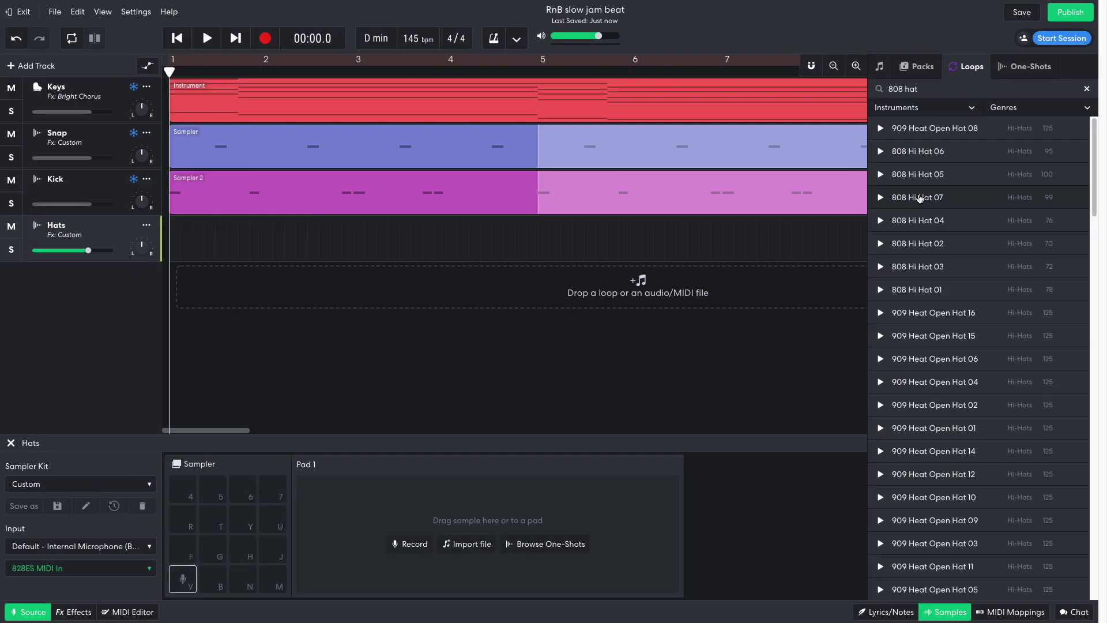
drag(850, 271, 0, 622)
drag(229, 548, 184, 579)
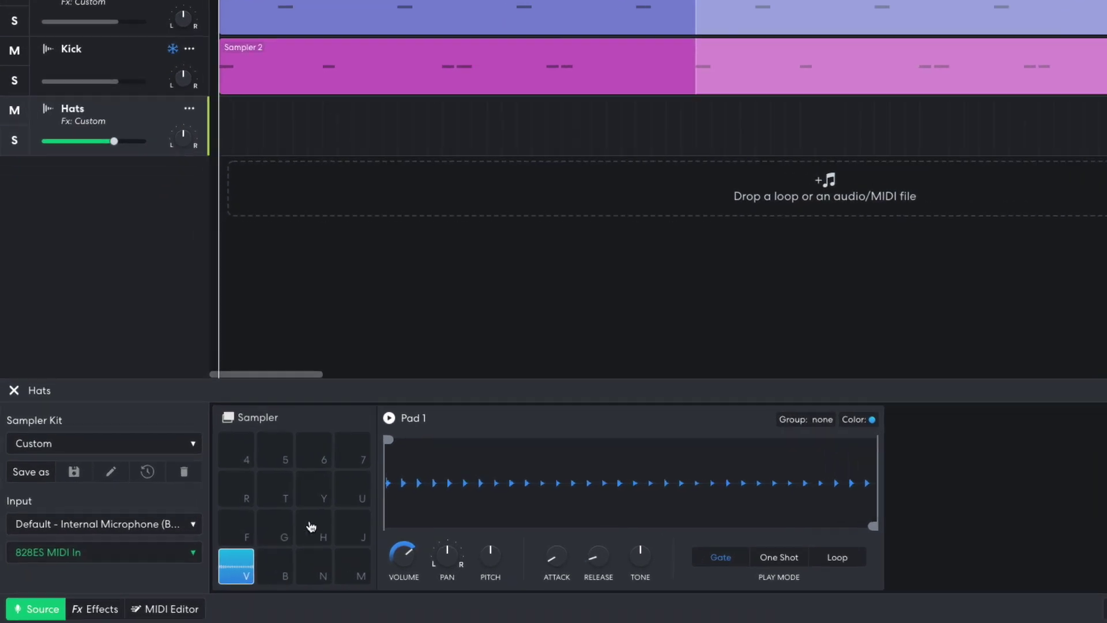
Trim the start and end of the Hats Pad 1 sample to isolate a single hi-hat hit.
drag(418, 427, 439, 427)
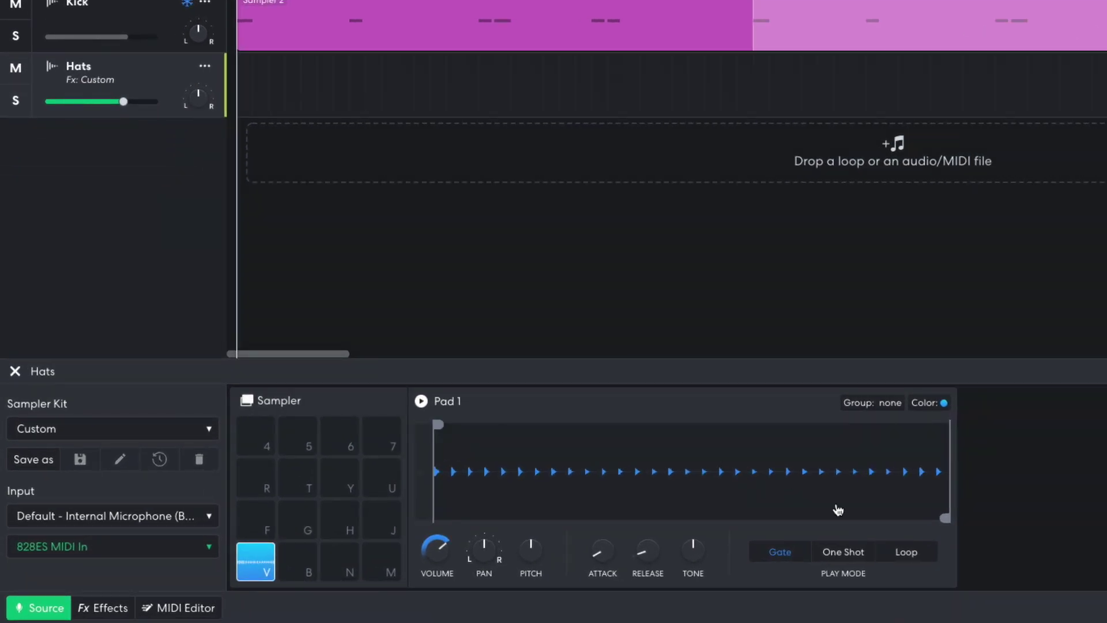
drag(945, 517, 443, 527)
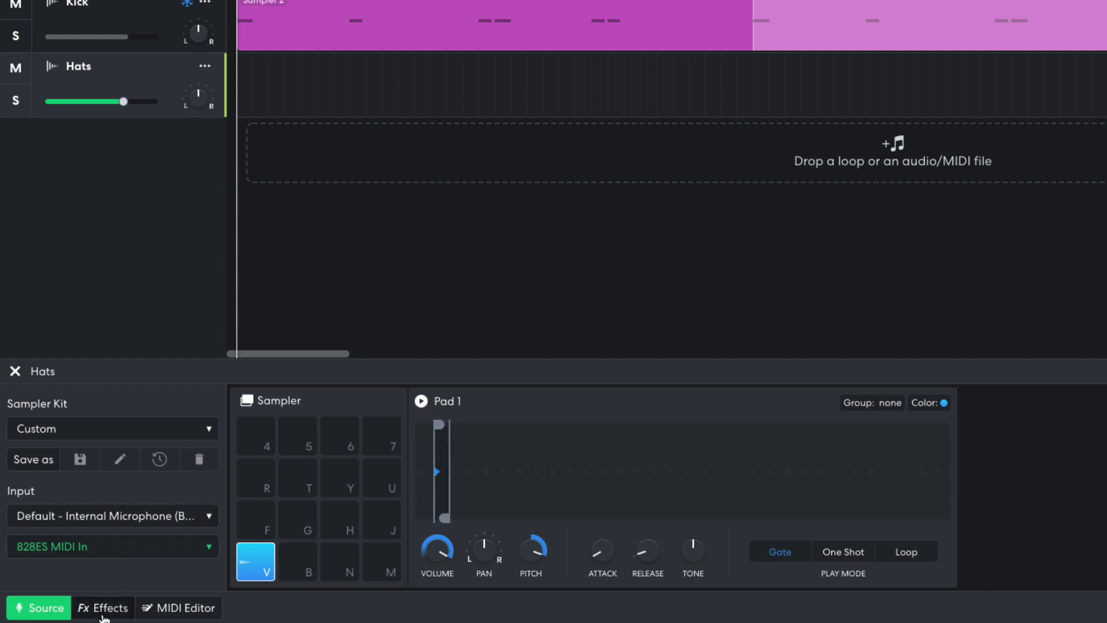
Add the VibeToo vibrato effect to the Hats track and set its amount to 0.0.
click(104, 613)
click(289, 499)
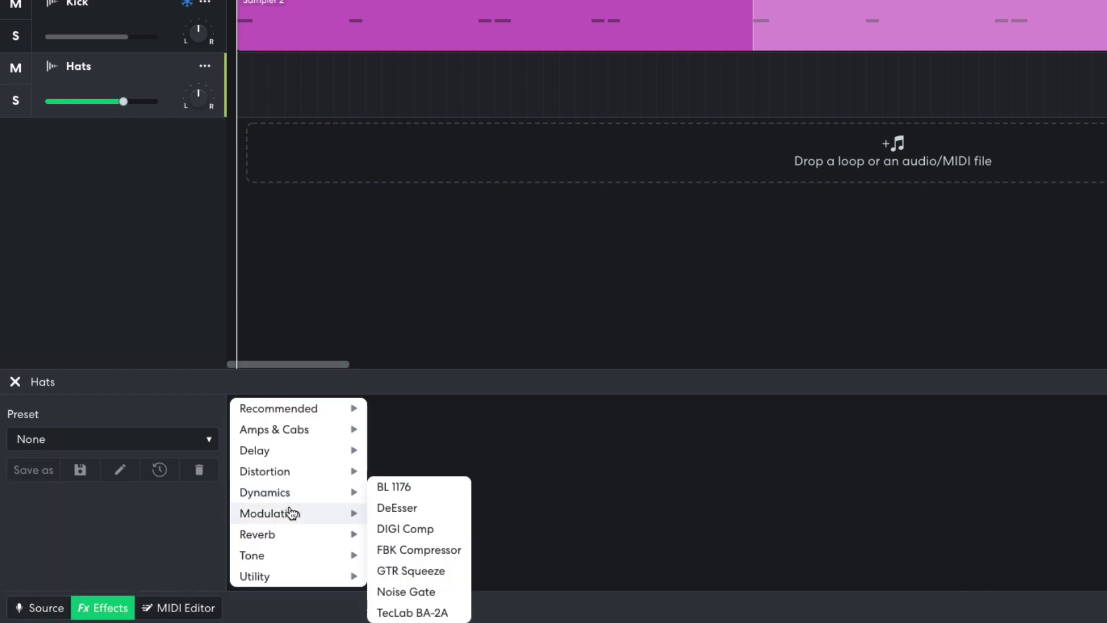
mouse_move(291, 514)
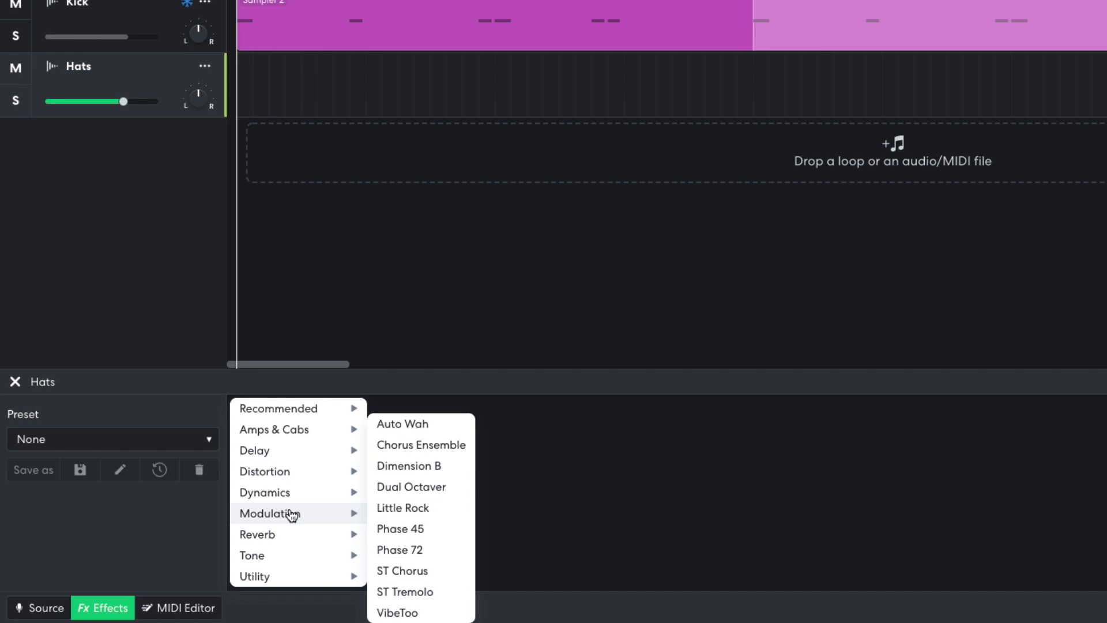
click(411, 610)
mouse_move(350, 511)
drag(344, 502, 332, 594)
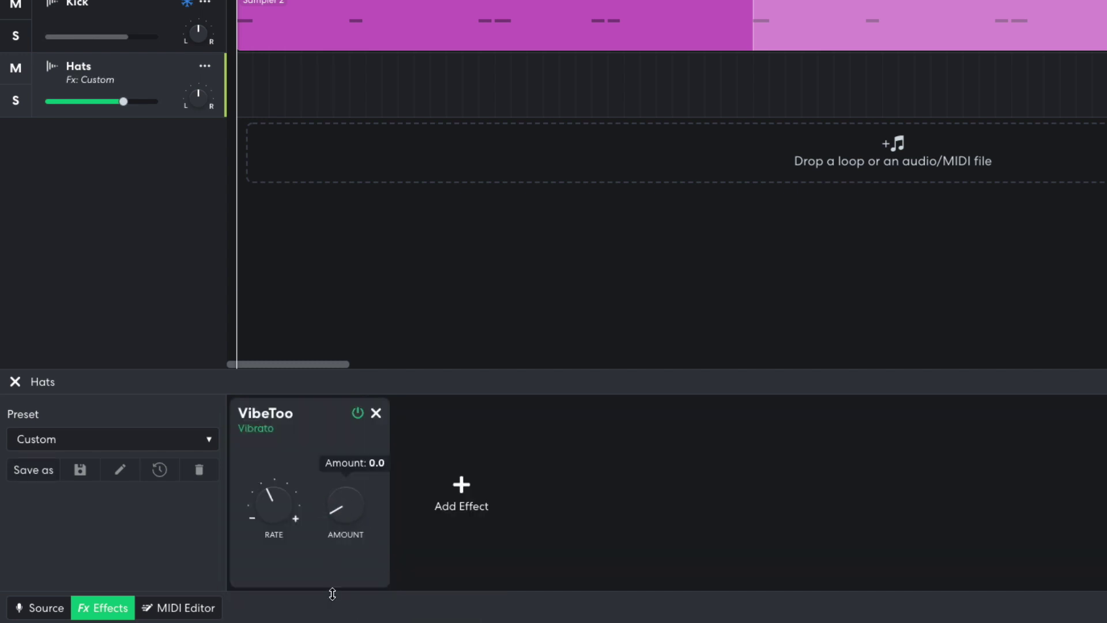
Return to the Hats sampler, then show the track's note pattern and play it back.
click(20, 607)
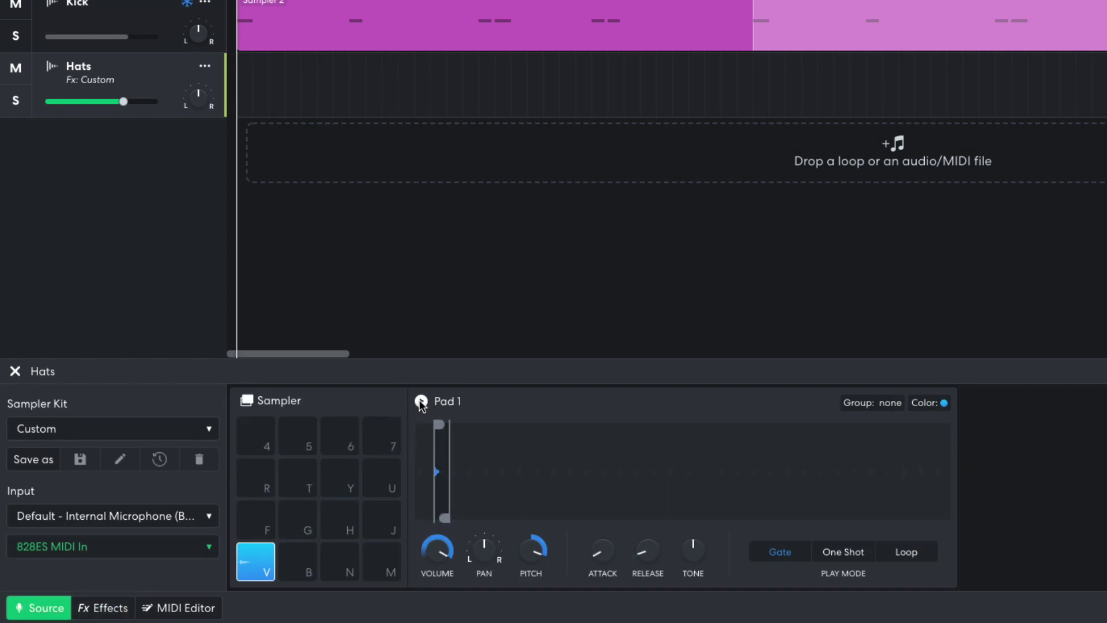
click(179, 608)
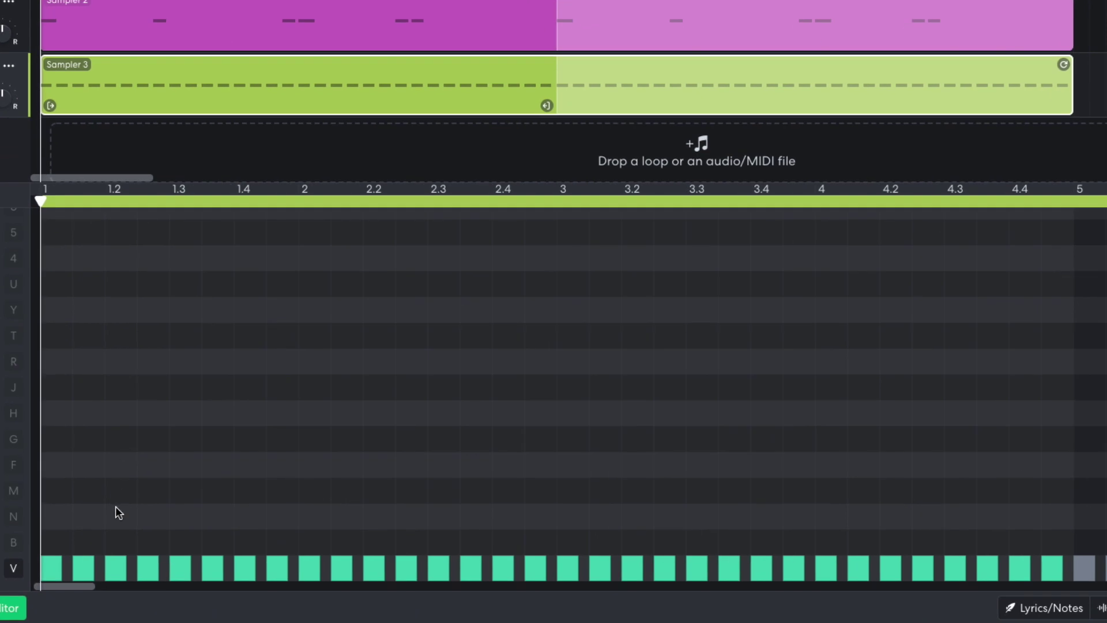
key(space)
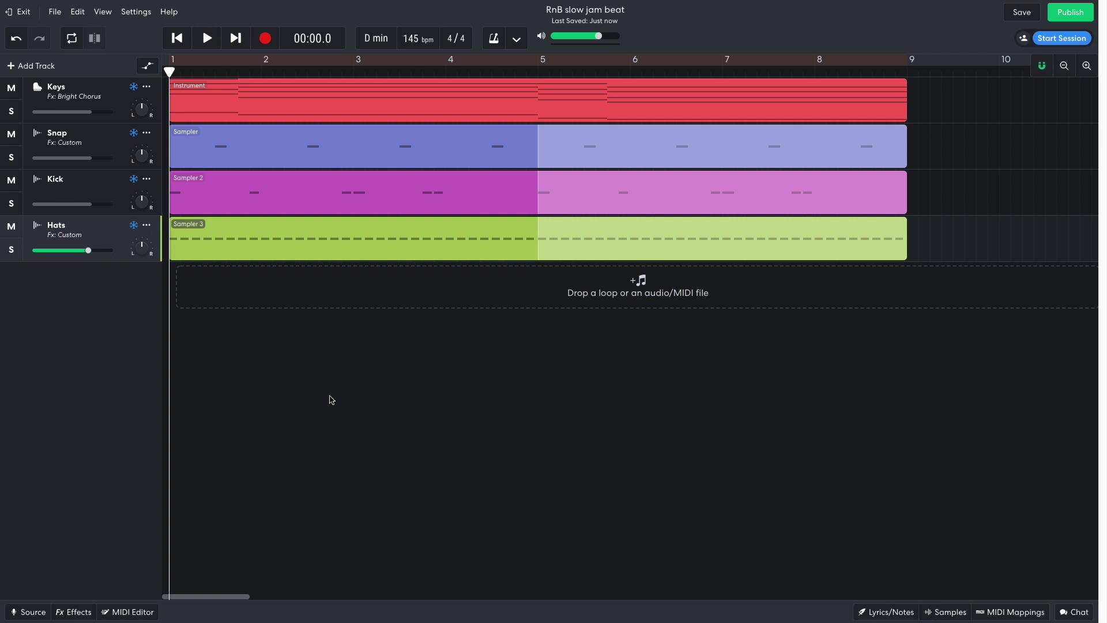
Add an instrument track using the 808 Kit drum pads, and play the tom fill in bar 8.
click(30, 66)
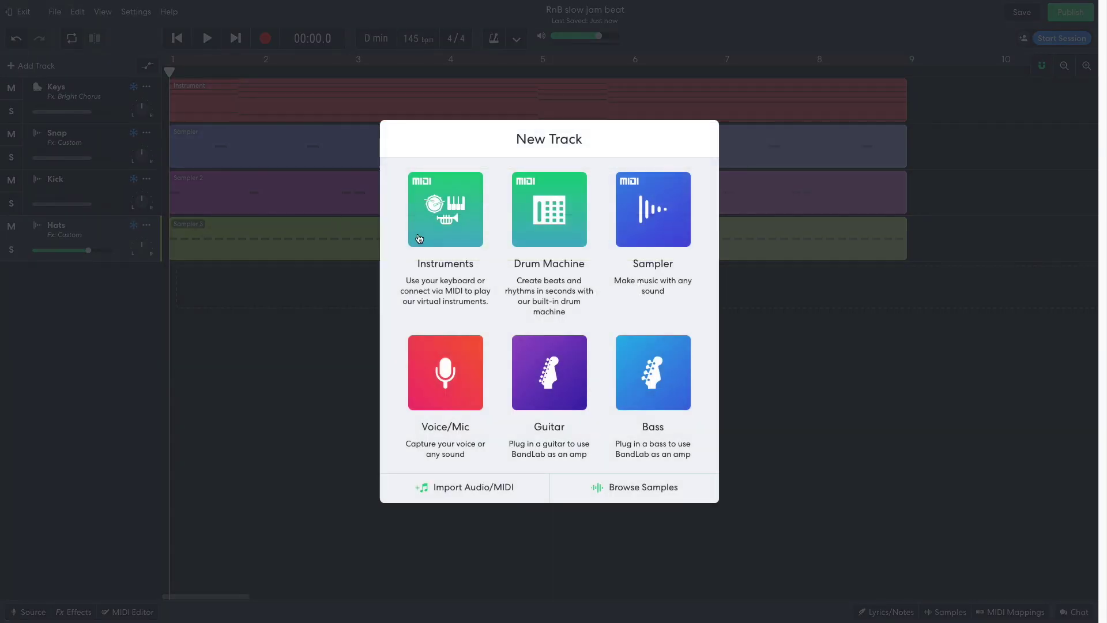
click(448, 219)
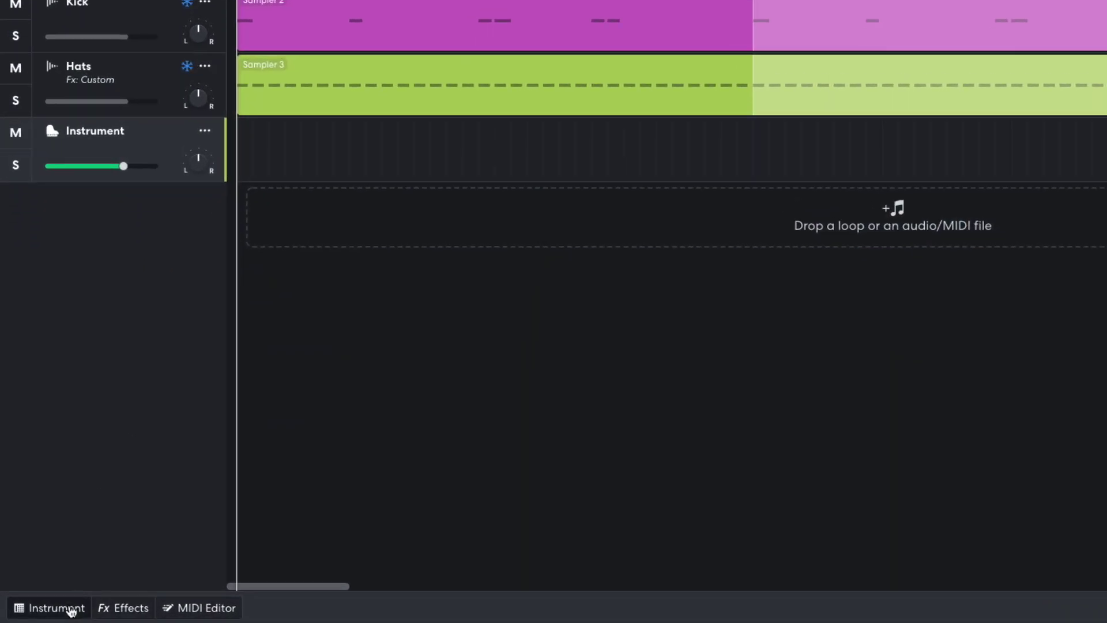
click(71, 611)
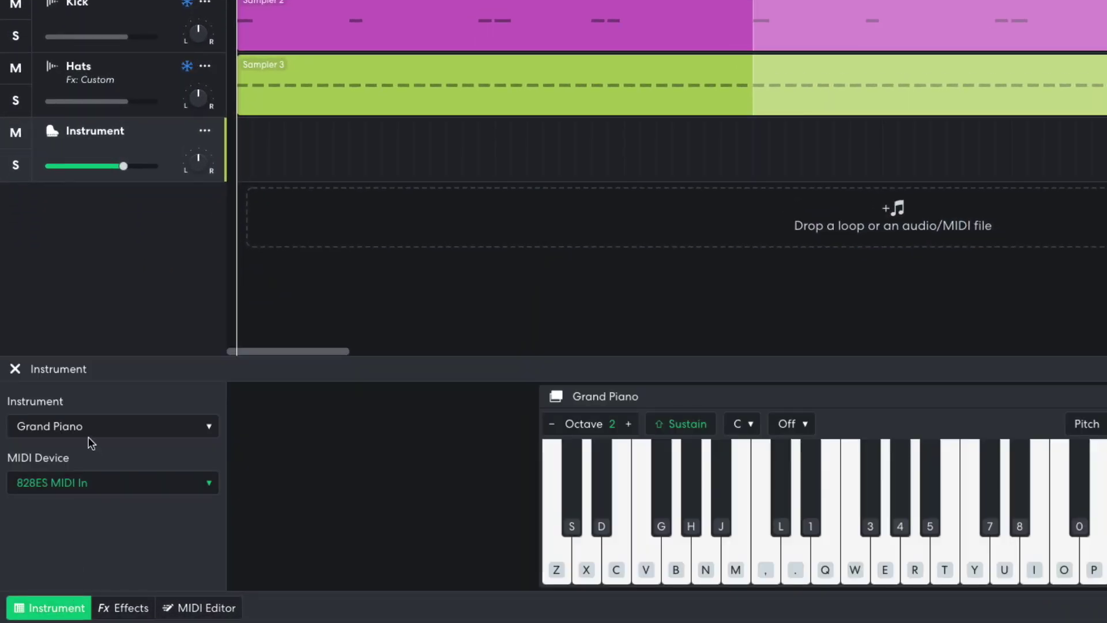
click(95, 429)
mouse_move(121, 391)
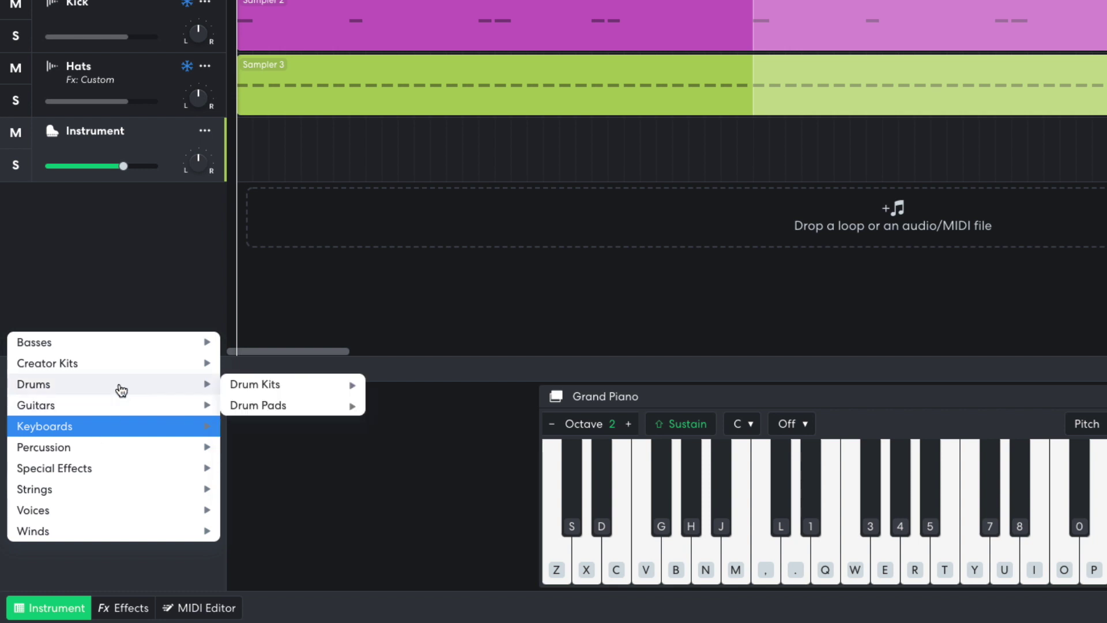
mouse_move(259, 406)
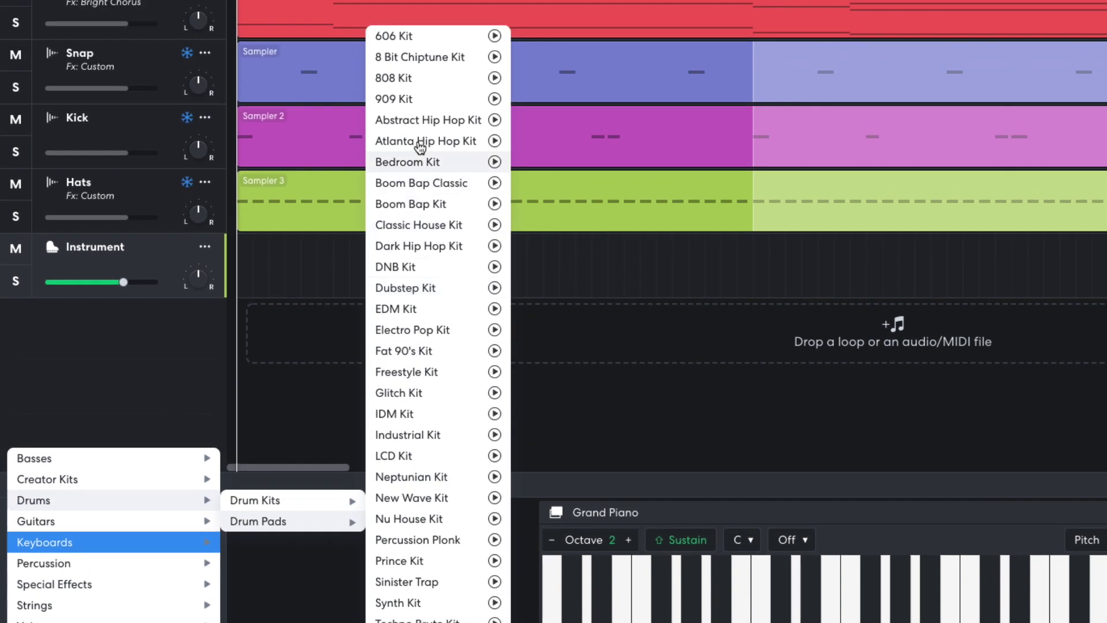
click(427, 80)
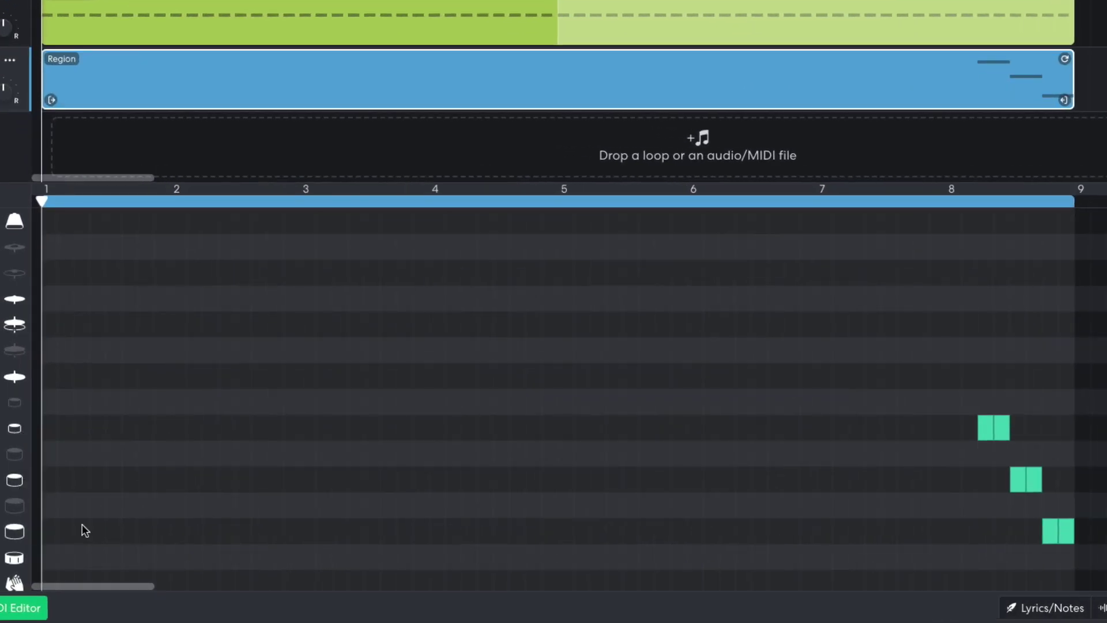
key(space)
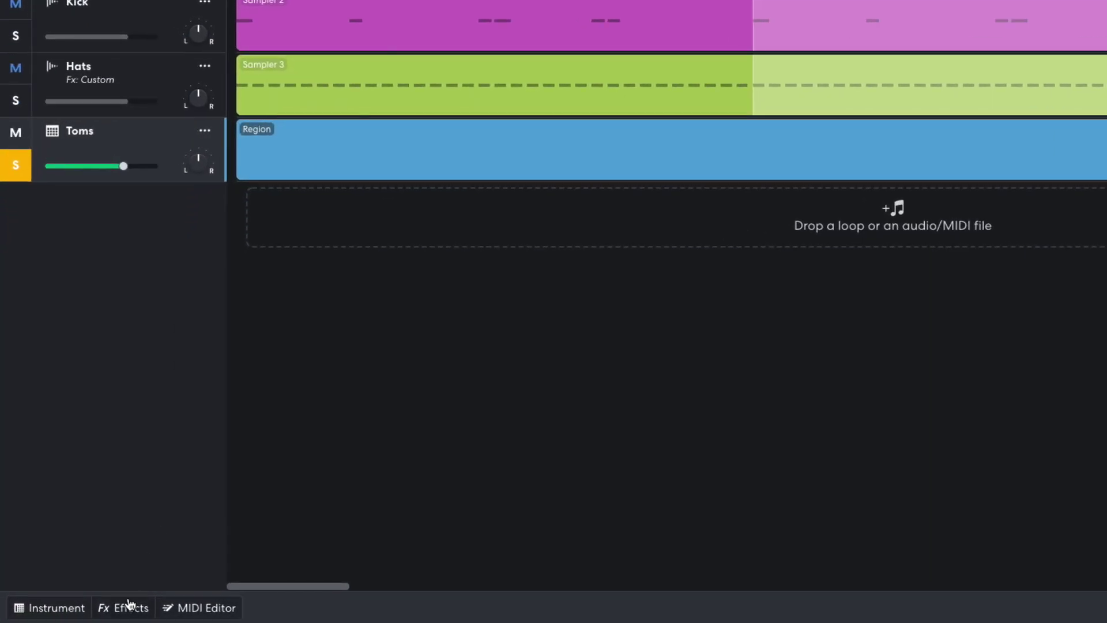
Add a Studio Reverb effect to the Toms track and adjust its size.
click(104, 609)
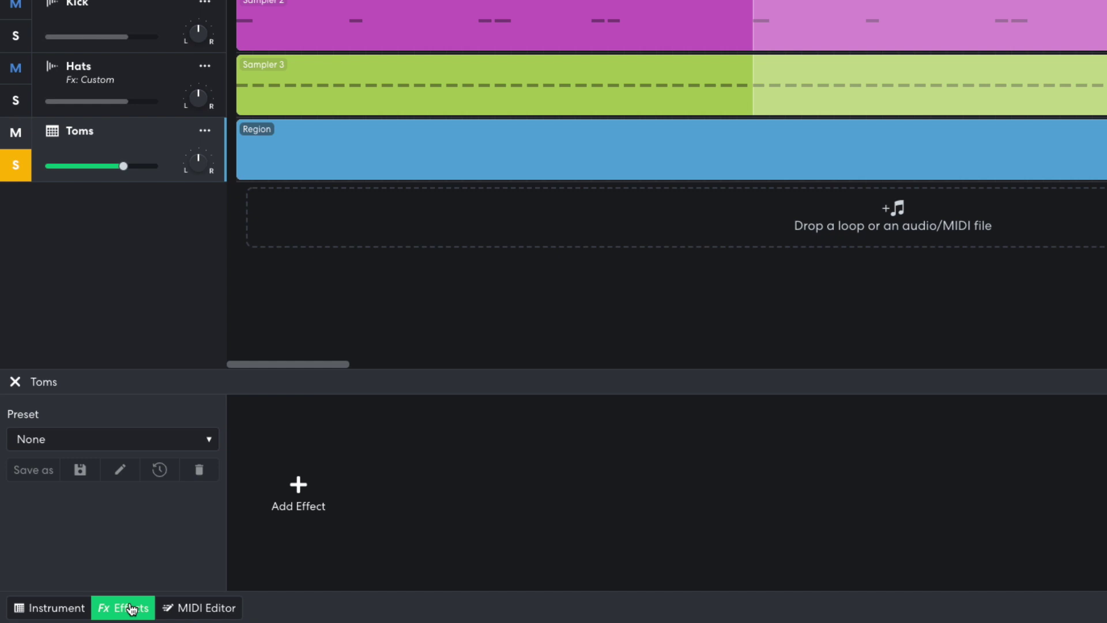
click(300, 494)
mouse_move(351, 531)
click(439, 575)
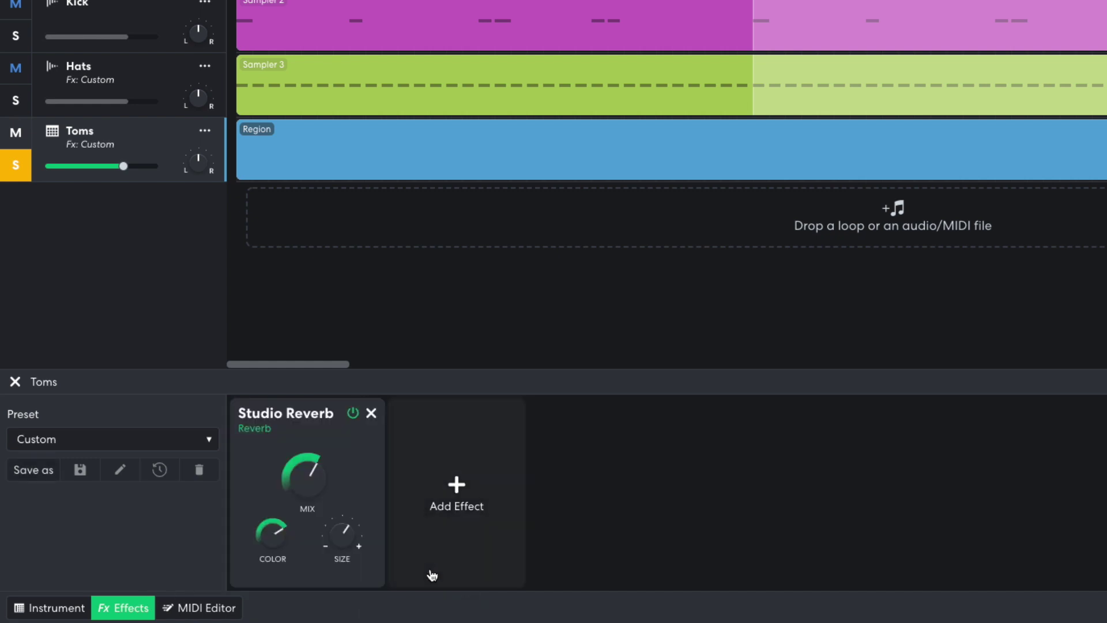
mouse_move(342, 535)
mouse_down()
mouse_move(340, 586)
mouse_move(342, 539)
mouse_up()
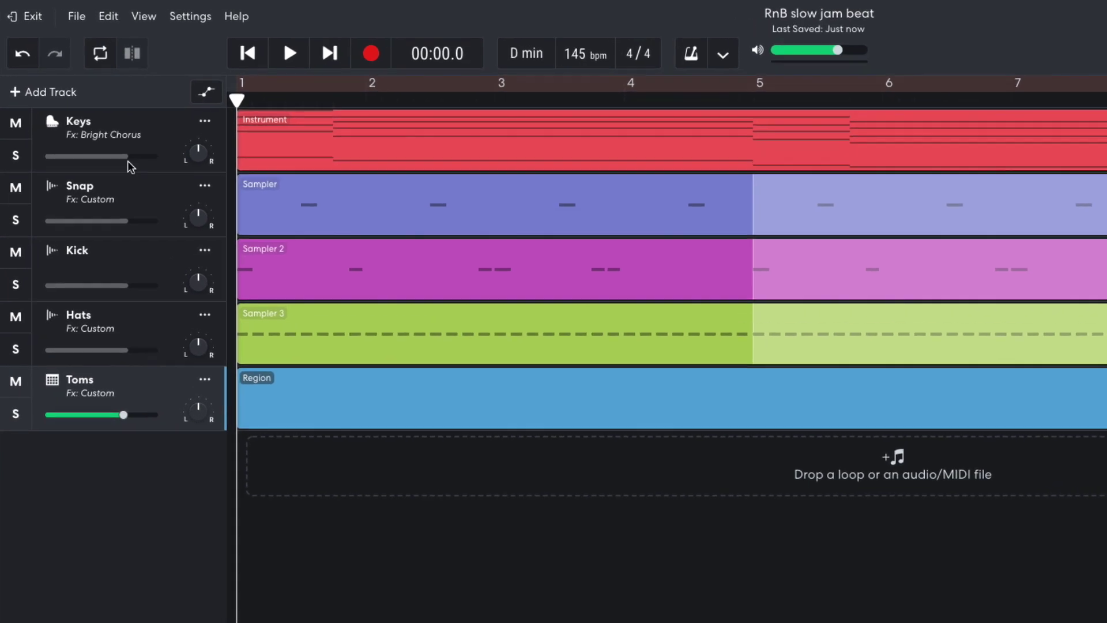
Lower the Keys track volume, raise the Hats, lower the Toms, and play the beat to check the balance.
drag(98, 121, 88, 125)
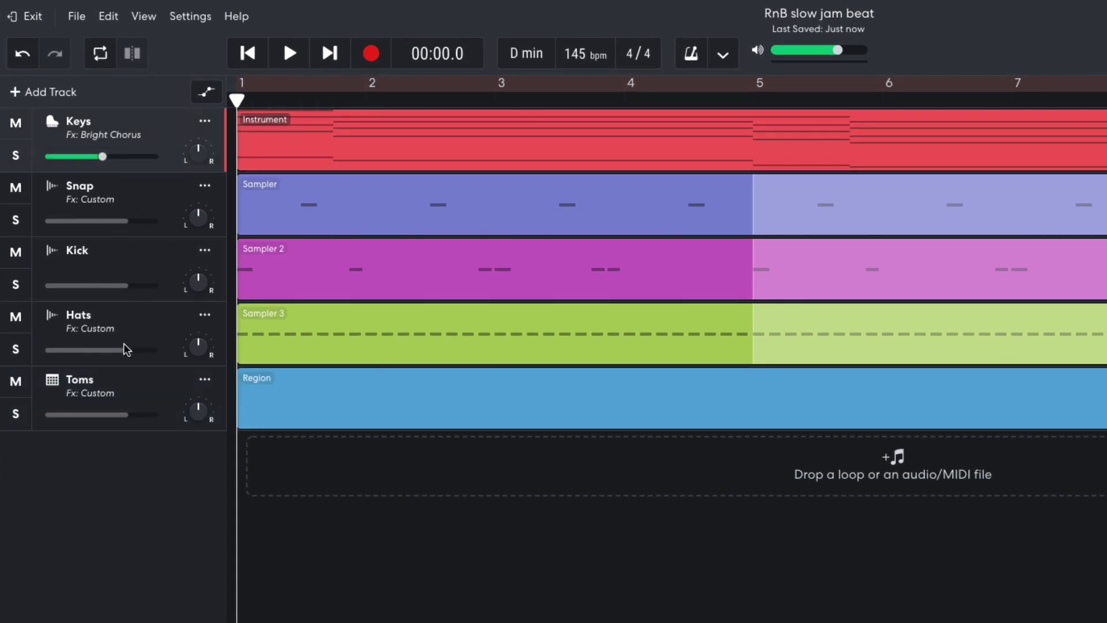
drag(124, 351, 126, 352)
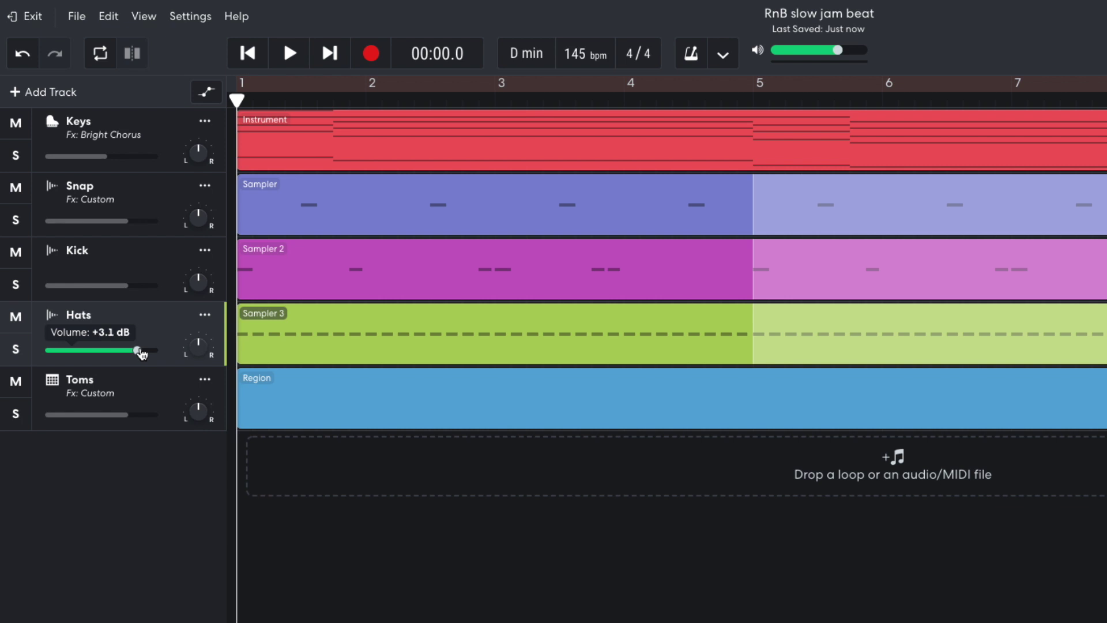
drag(127, 415, 124, 416)
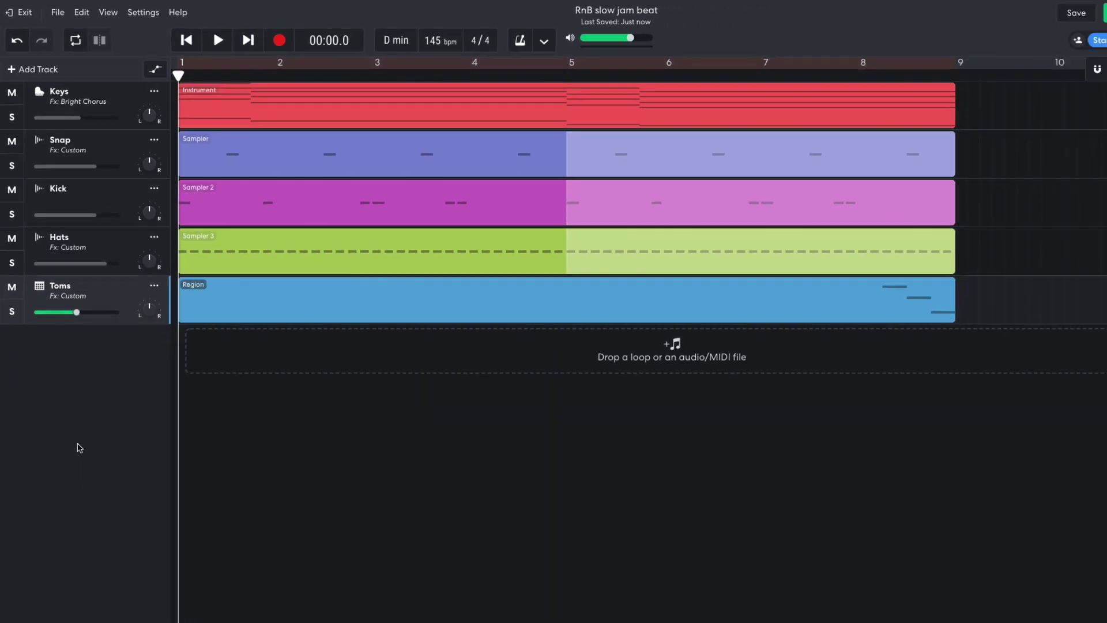
key(space)
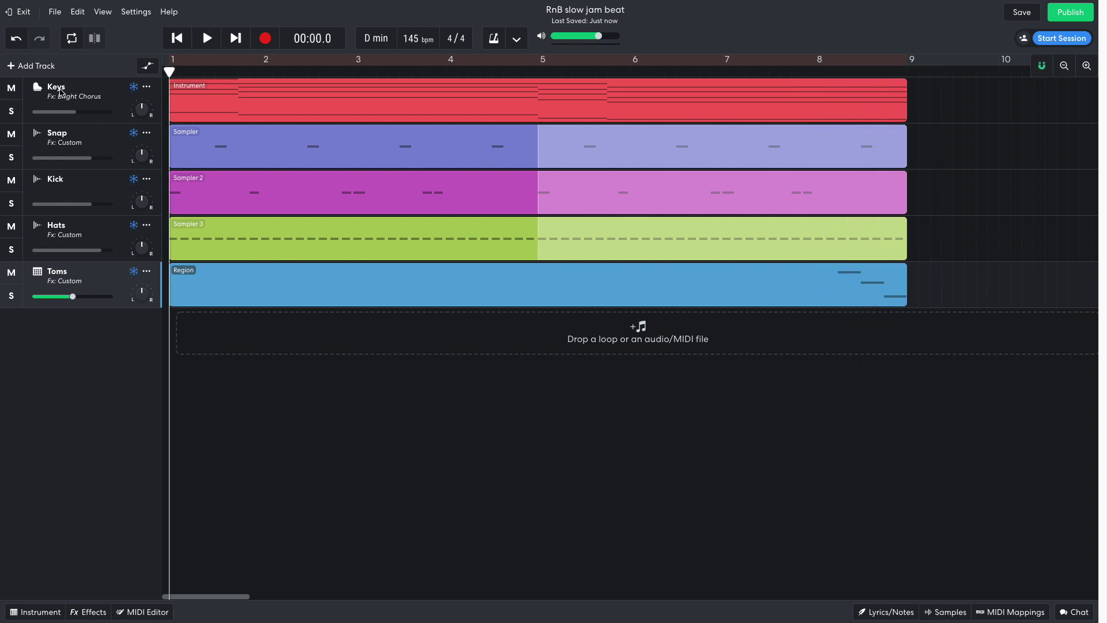
Add an instrument track using the Deep House sound from the Synth Basses.
click(31, 66)
click(444, 210)
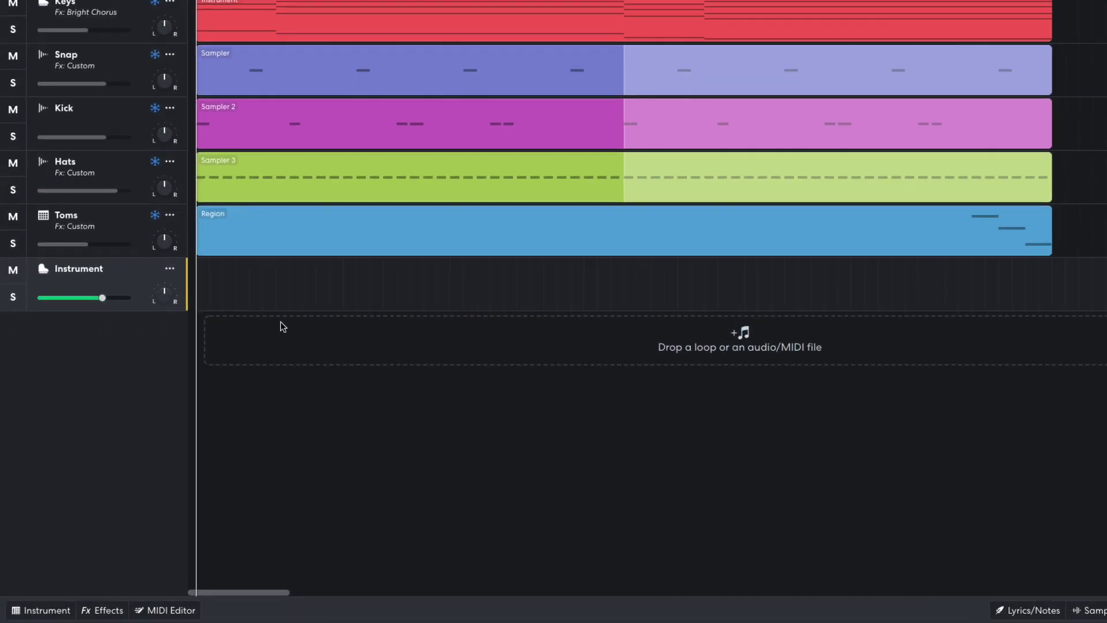
click(41, 611)
click(82, 461)
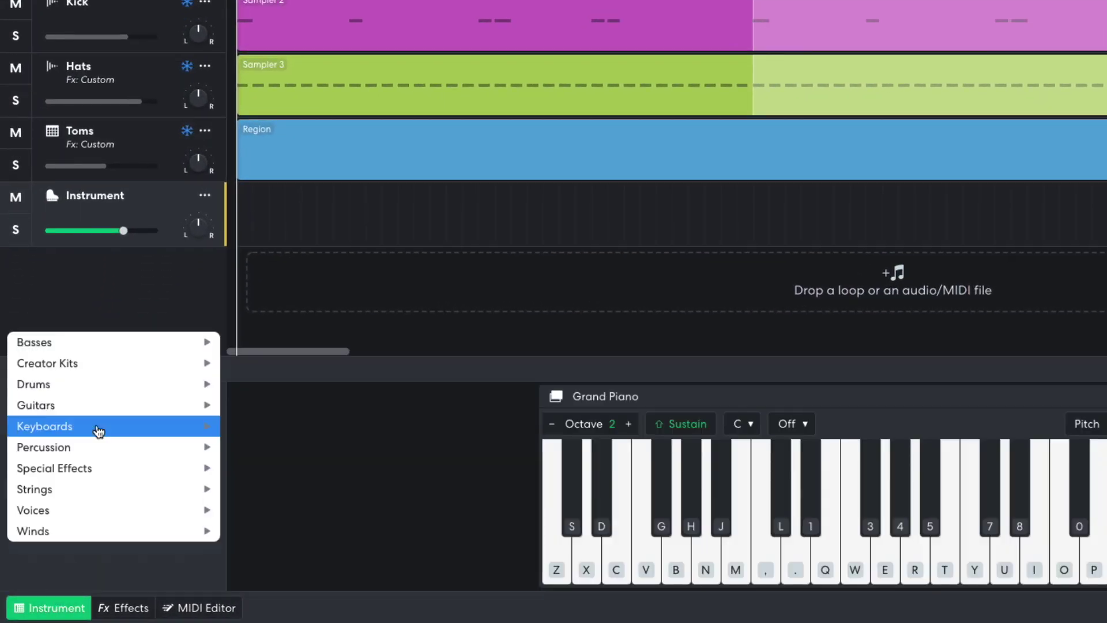
mouse_move(131, 346)
mouse_move(269, 406)
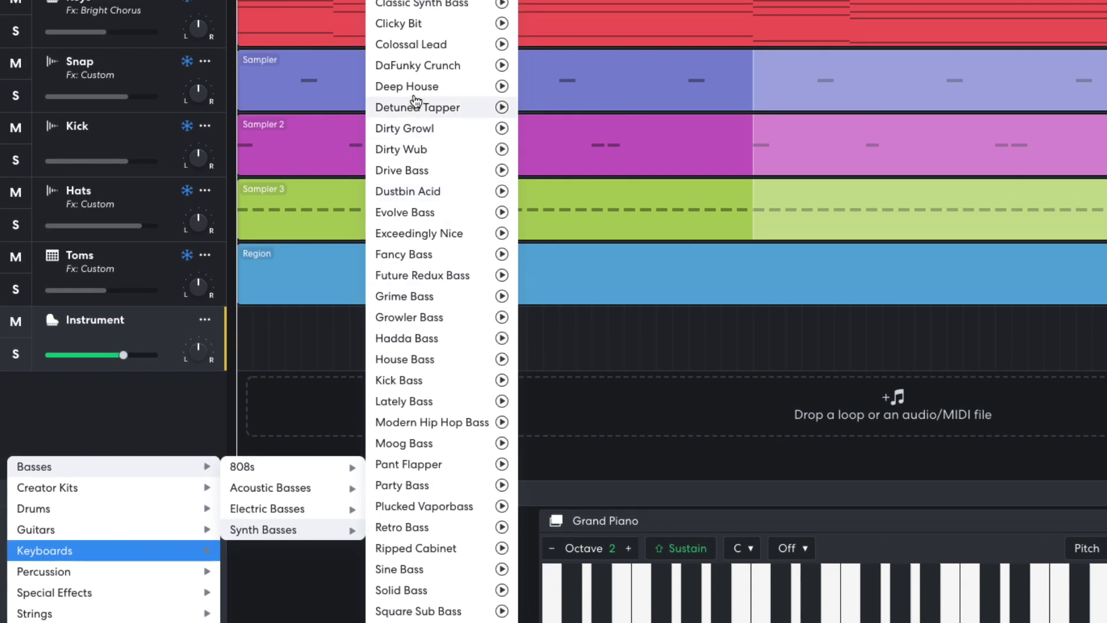
click(416, 88)
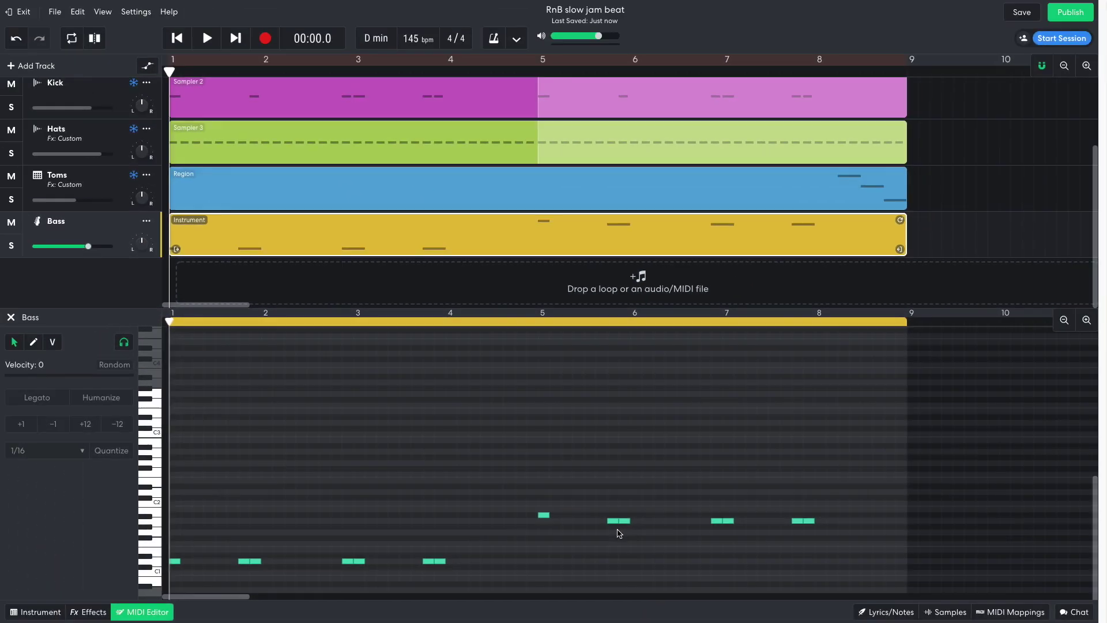
Play the beat with the Bass track's note pattern through bar 8, then stop playback.
key(space)
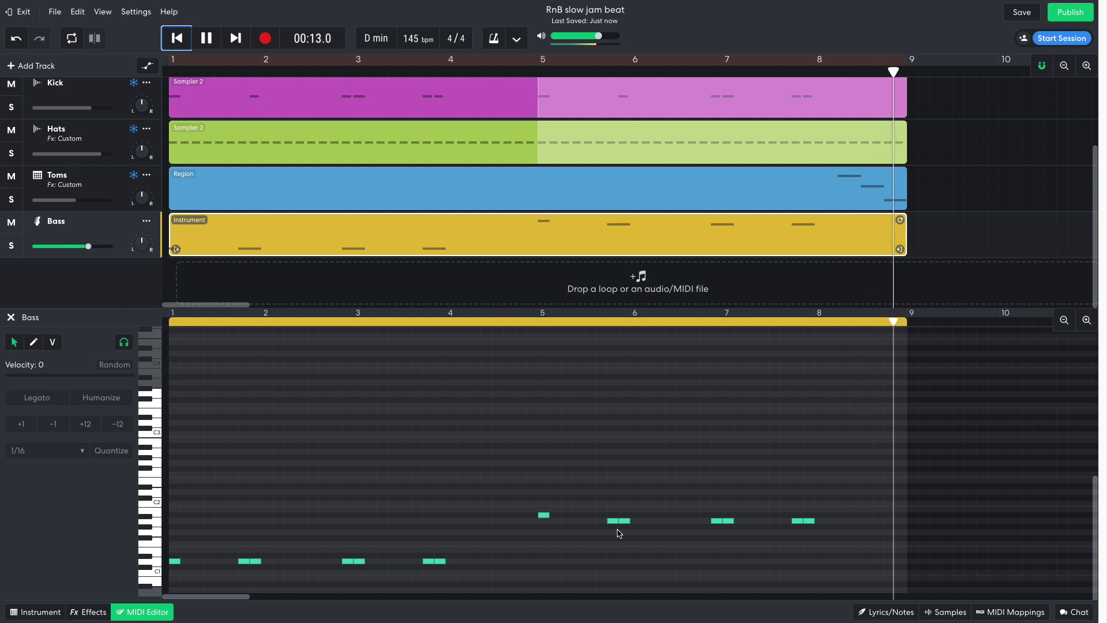
key(space)
mouse_move(106, 248)
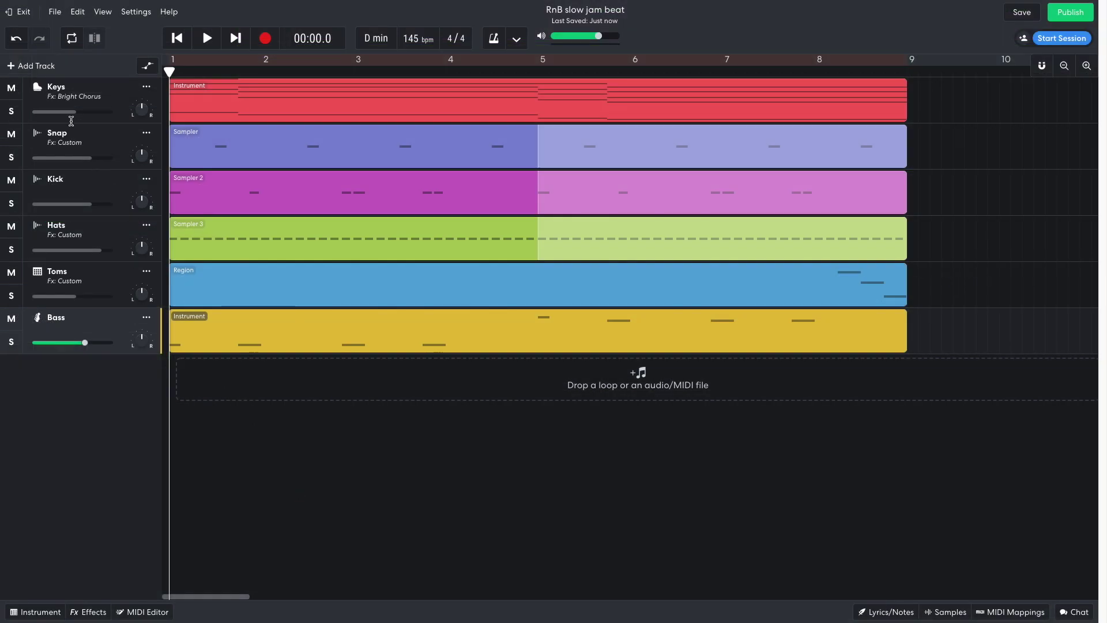
Add a String Orchestra instrument track and copy the Keys chord region onto it, starting at bar 1.
click(39, 65)
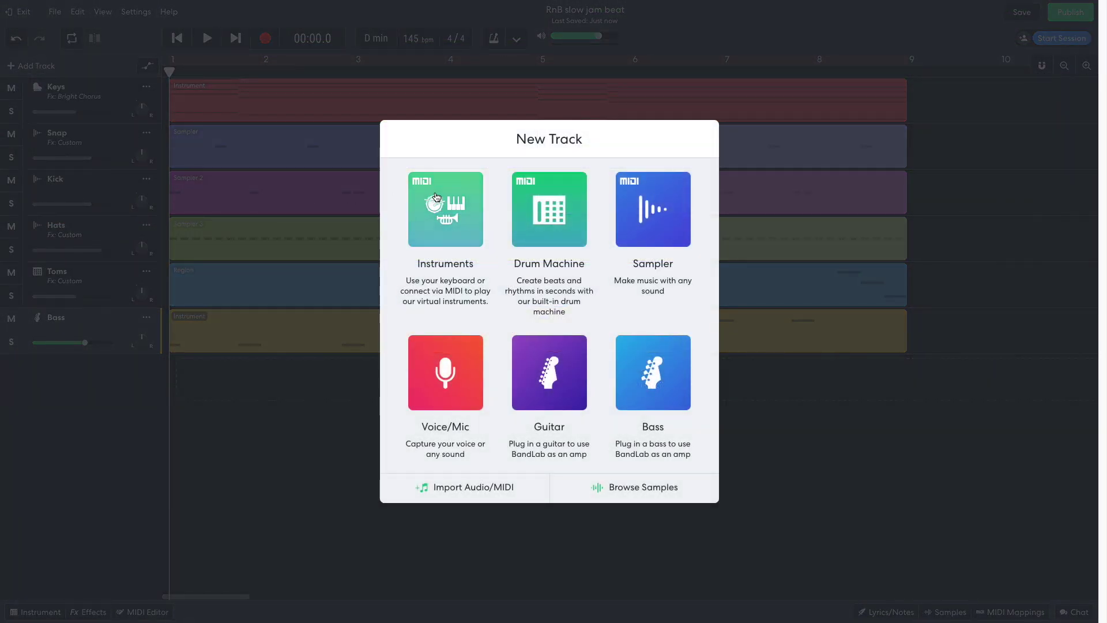
click(437, 198)
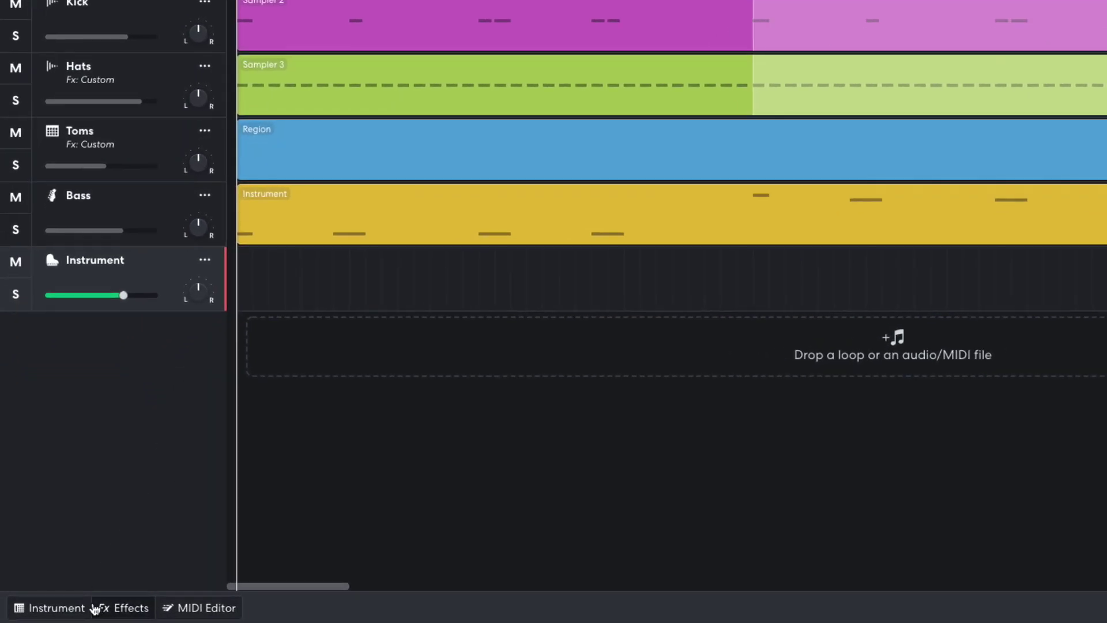
click(55, 612)
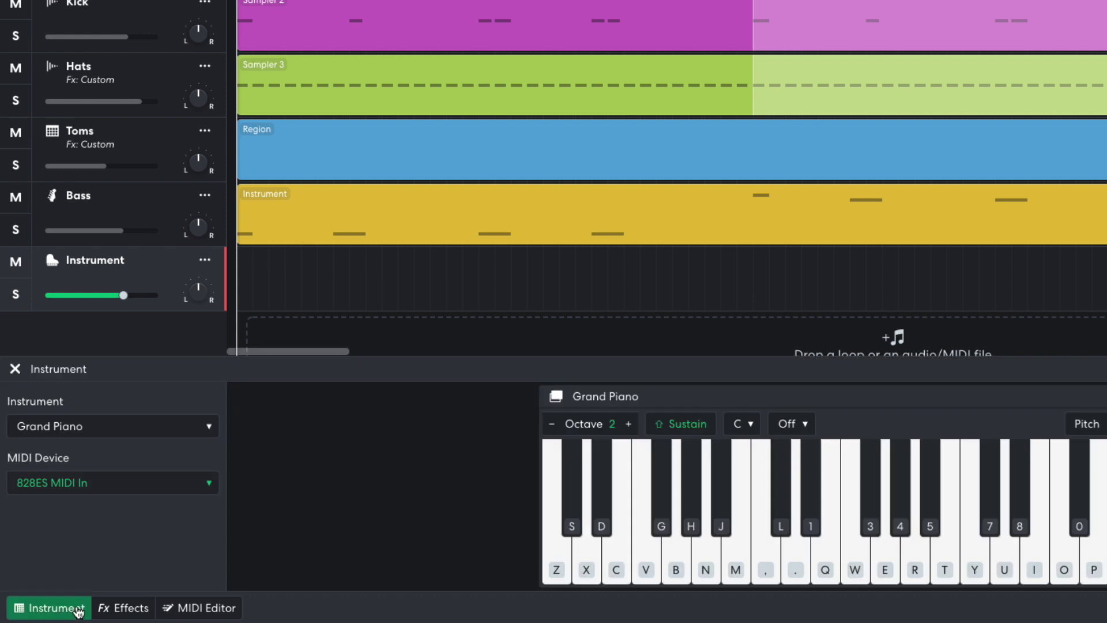
click(123, 432)
mouse_move(118, 489)
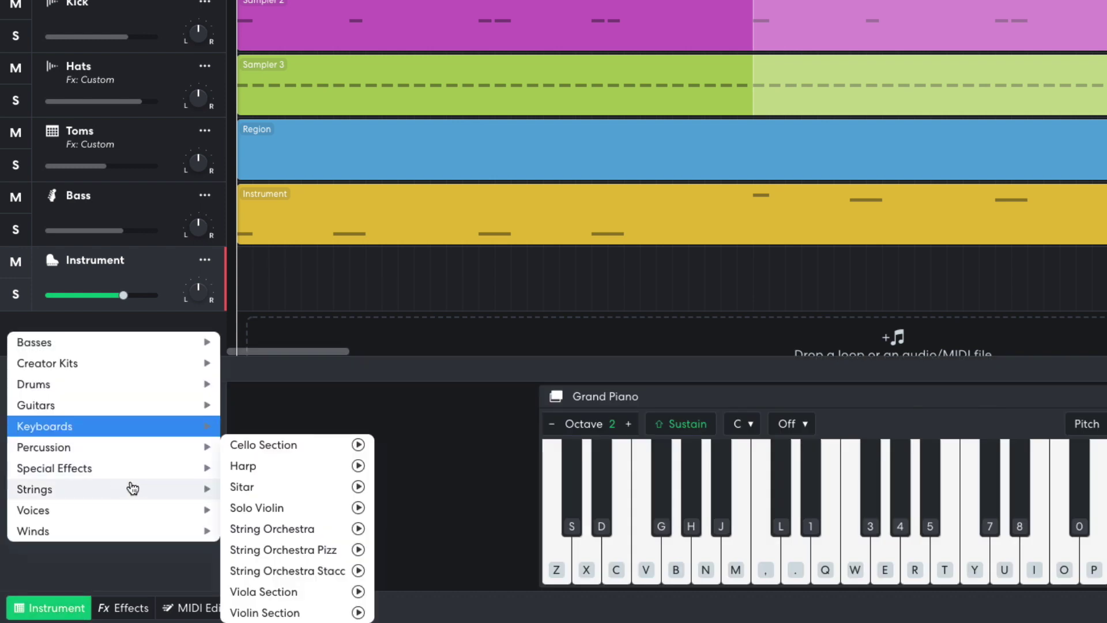
click(285, 529)
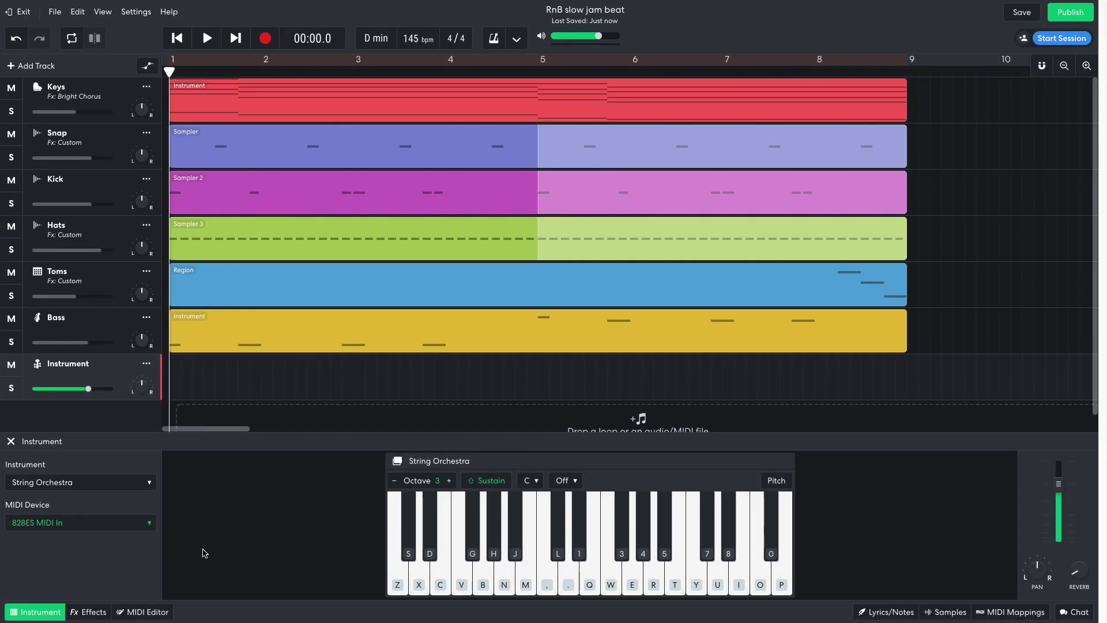
drag(352, 94, 325, 374)
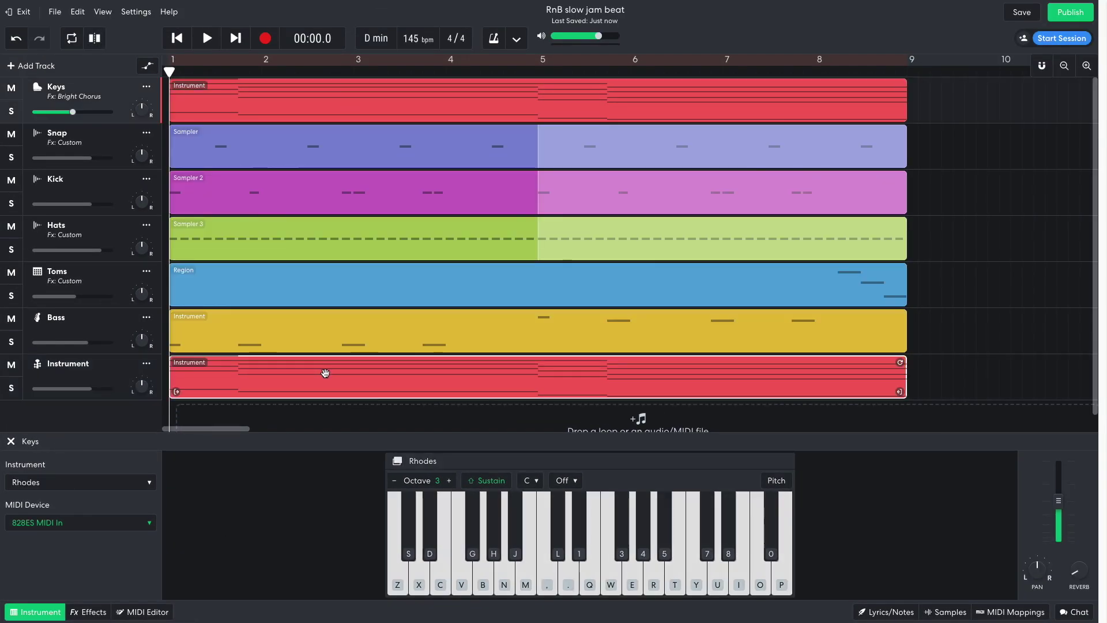
key(space)
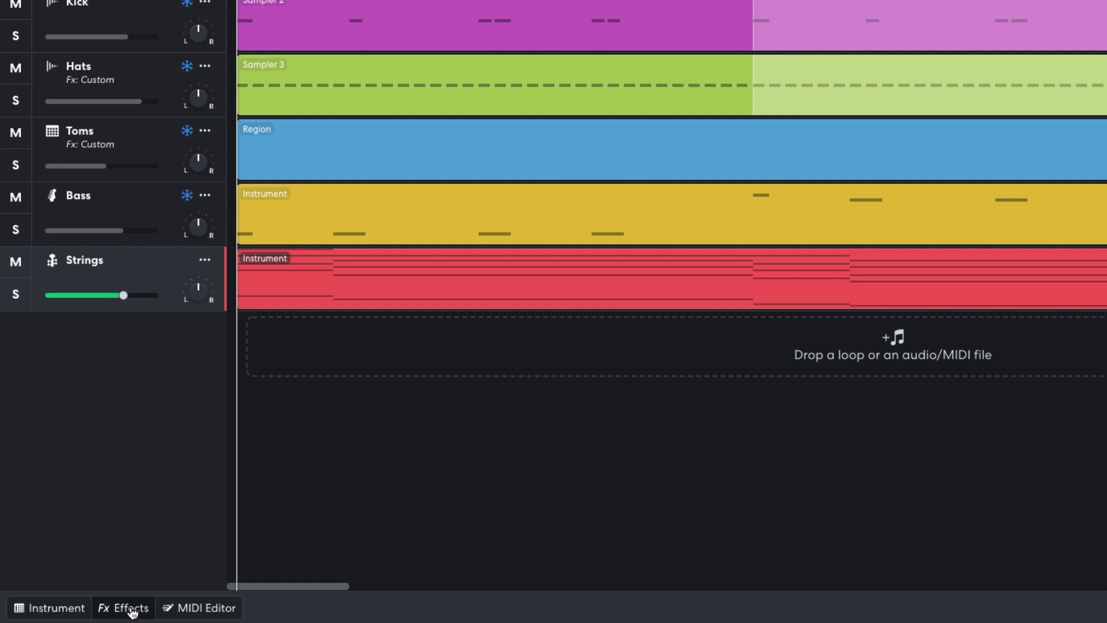
Add a Studio Reverb effect to the Strings track and play the beat back.
click(88, 612)
click(296, 487)
mouse_move(290, 483)
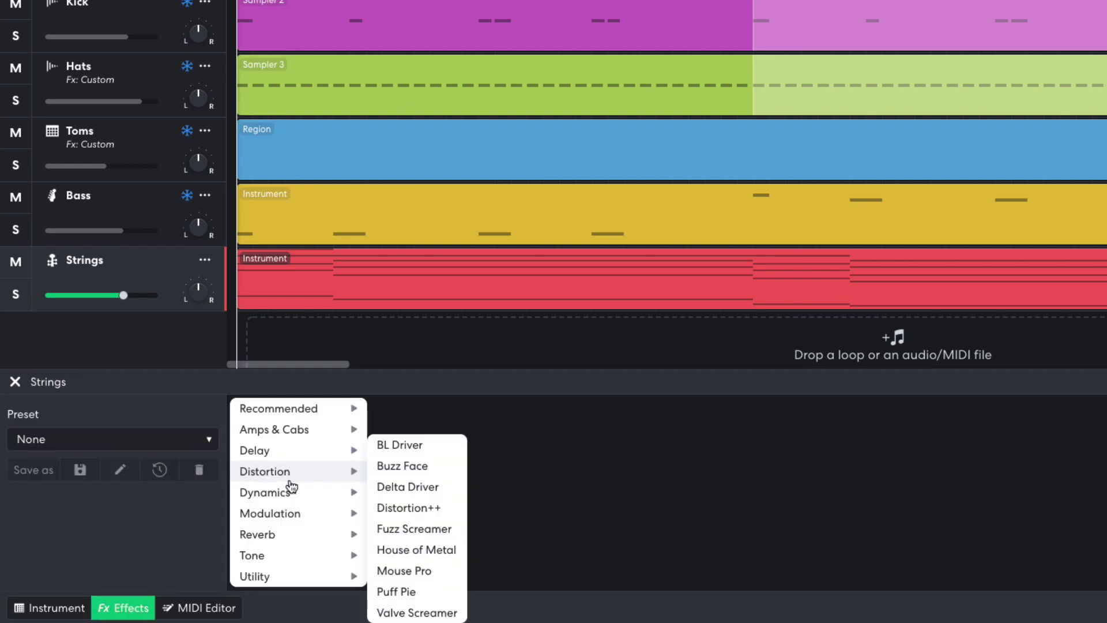
mouse_move(285, 537)
click(399, 575)
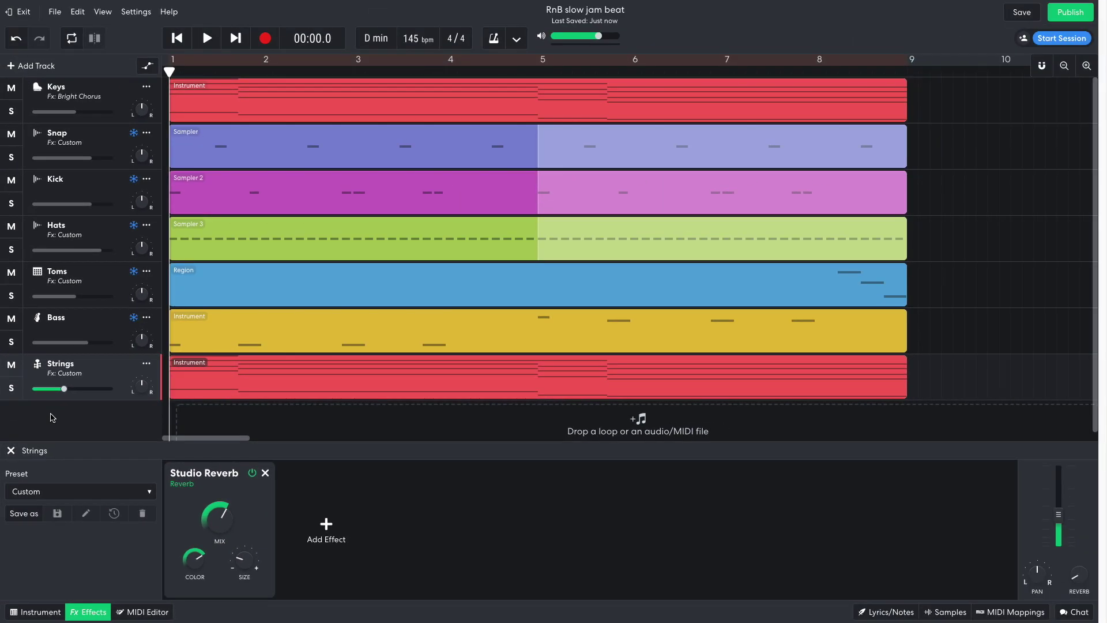
key(space)
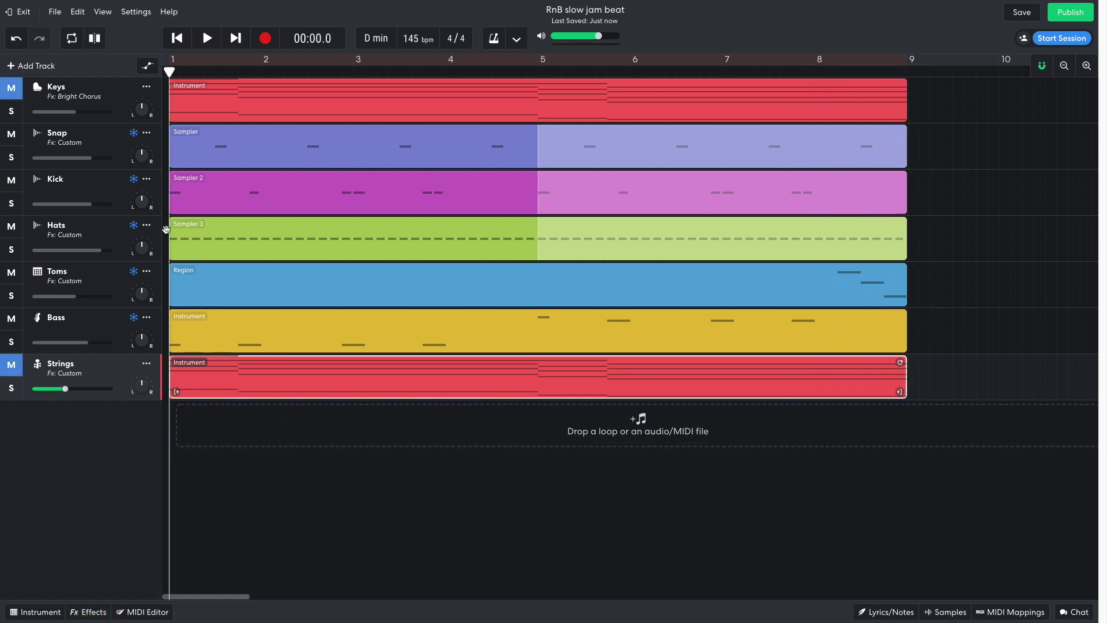
Add an instrument track using the Nylon Guitar sound from the Acoustic Guitars.
click(37, 67)
click(451, 218)
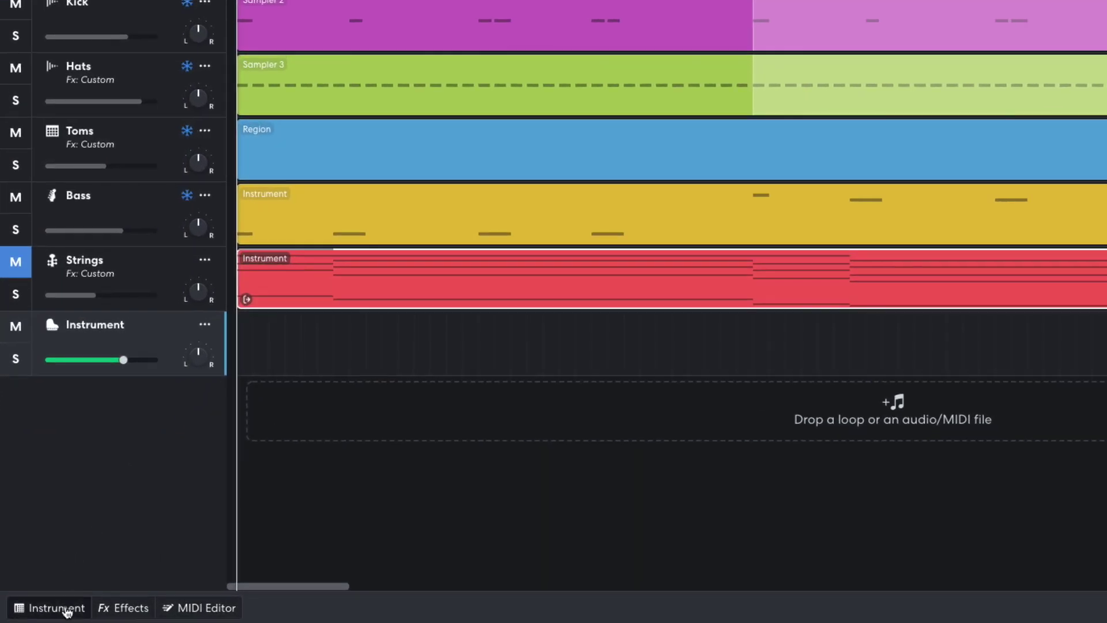
click(56, 610)
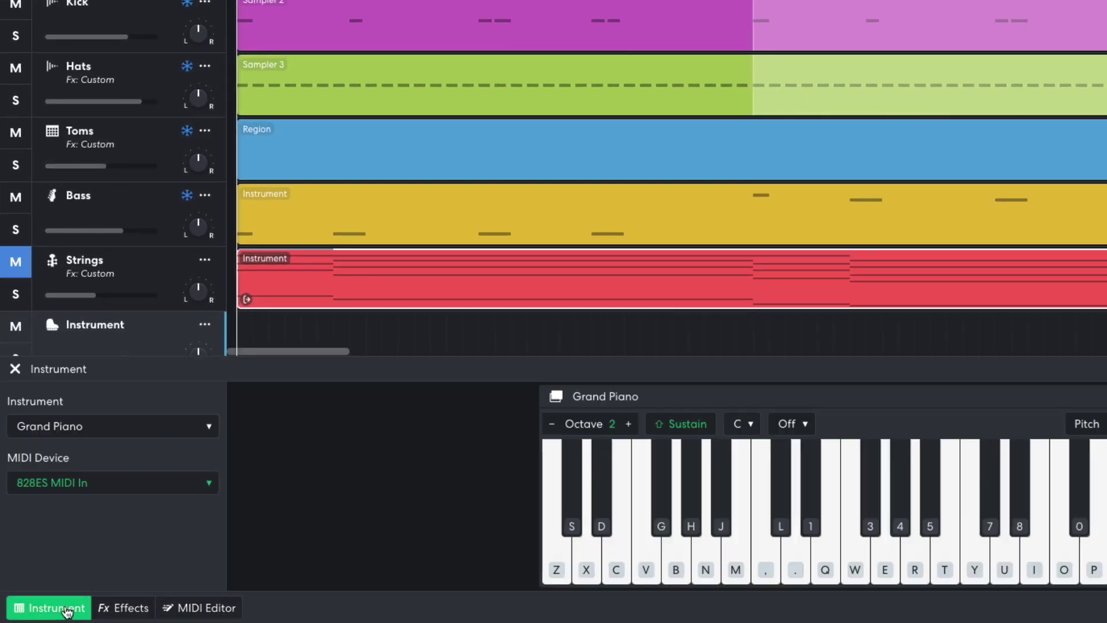
click(119, 431)
mouse_move(137, 411)
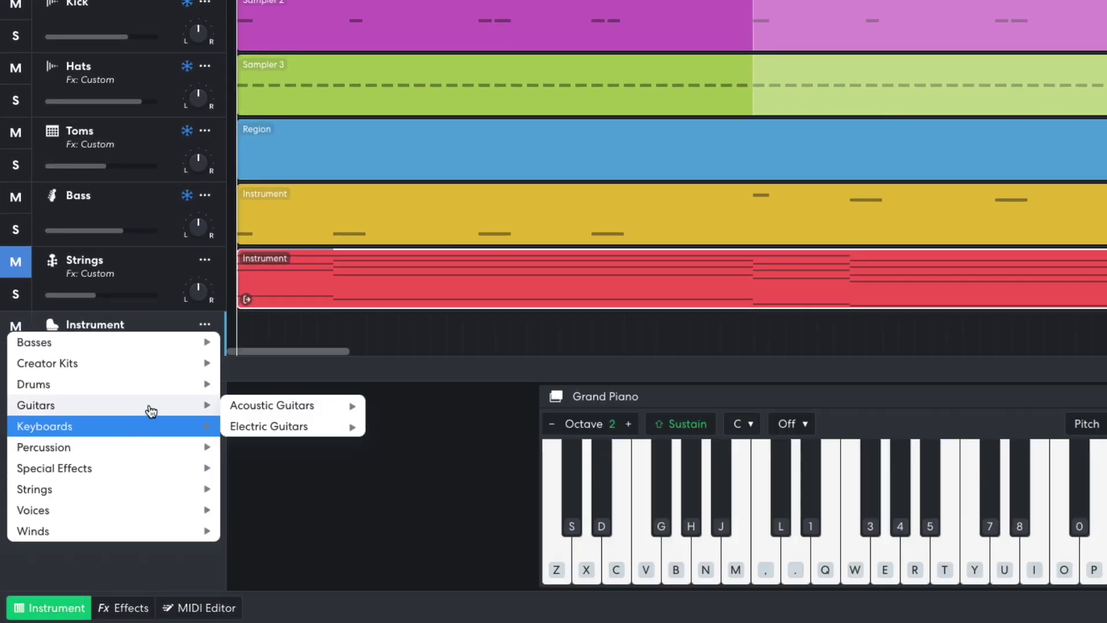
mouse_move(257, 408)
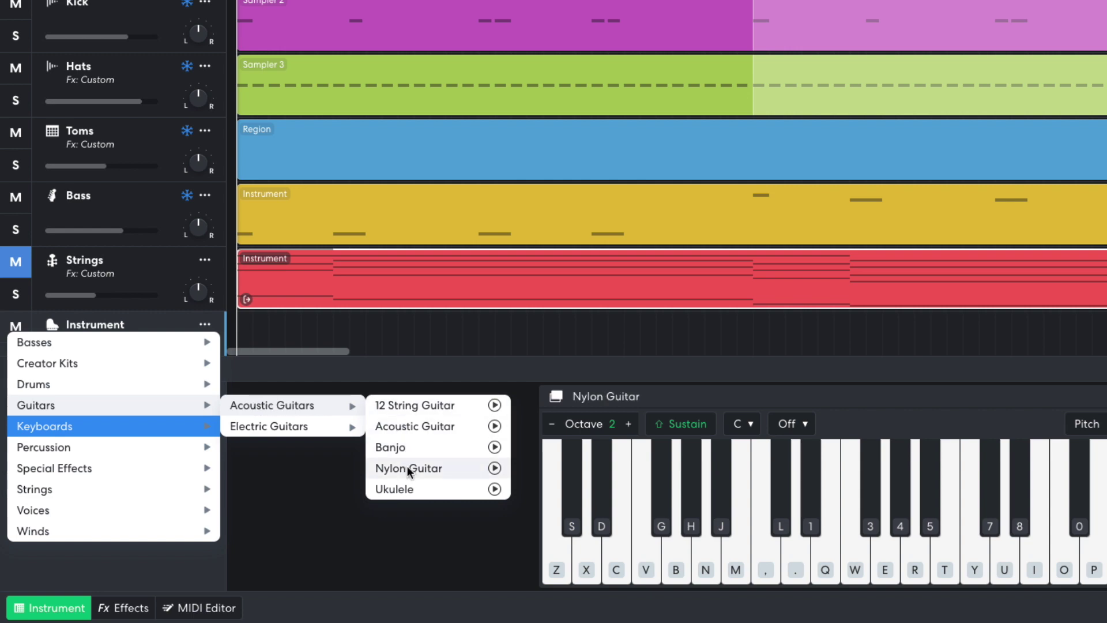
click(408, 467)
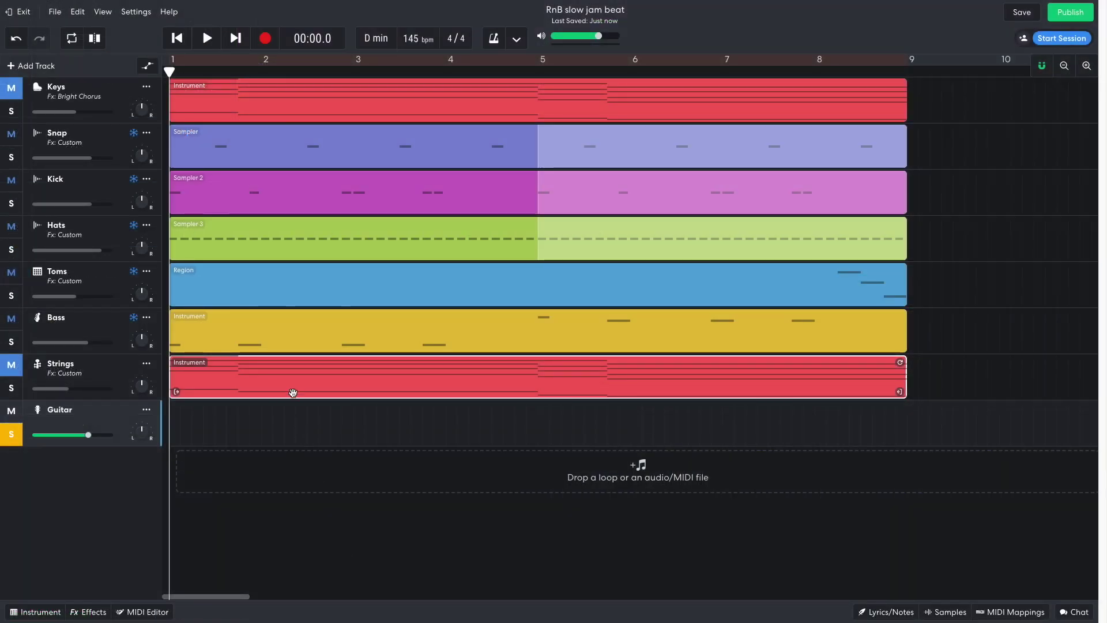
Copy the Strings chord region onto the Guitar track from bar 1 and shorten its chord notes.
drag(290, 385, 274, 413)
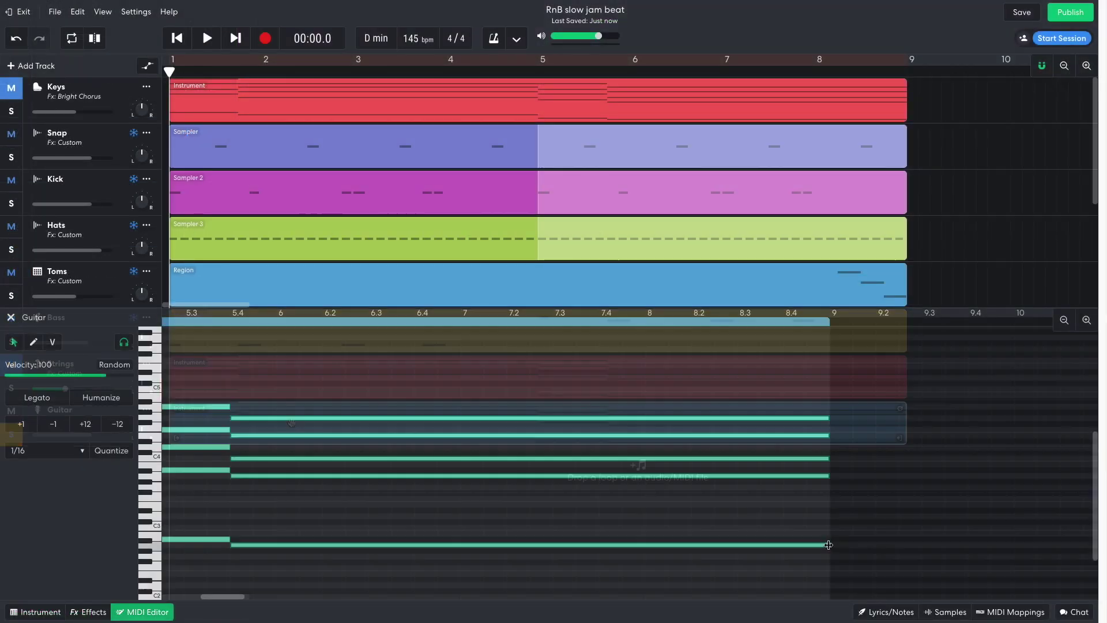
drag(828, 544, 327, 514)
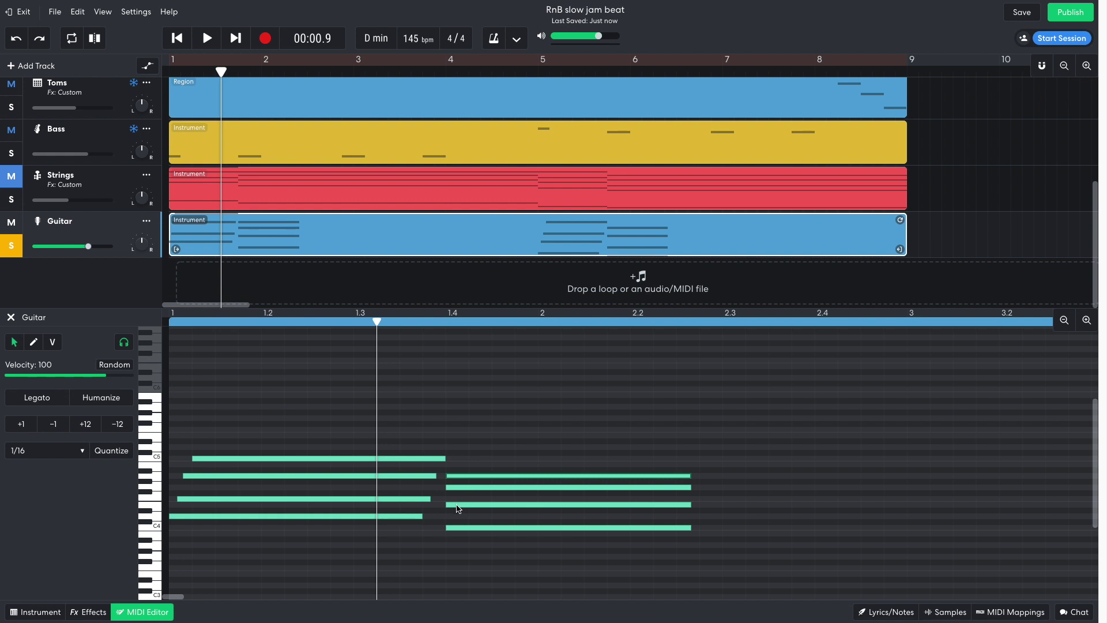
Stagger the note starts of the second Guitar chord from lowest to highest like a strum, and play it back.
drag(458, 506, 495, 476)
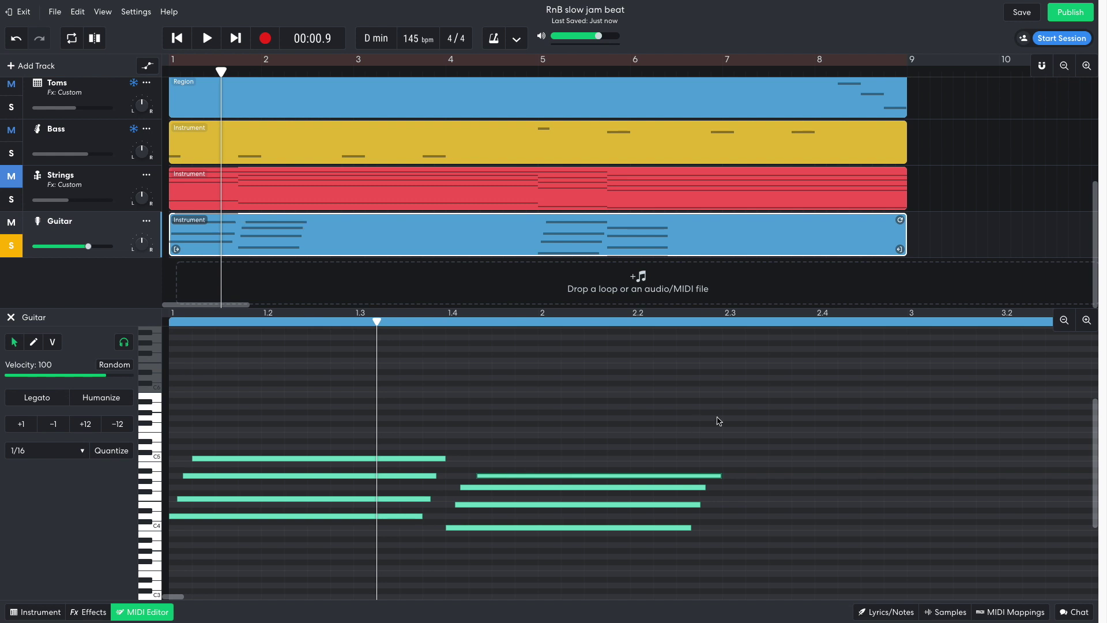
key(space)
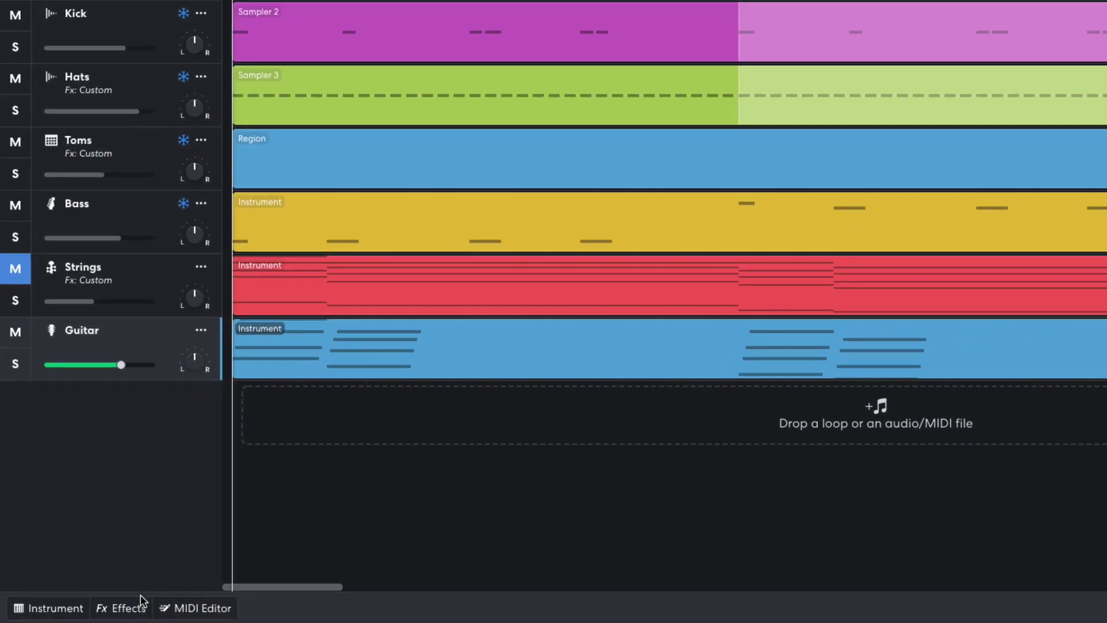
Add a Studio Reverb effect to the Guitar track and play the beat back.
click(140, 603)
click(298, 501)
mouse_move(294, 534)
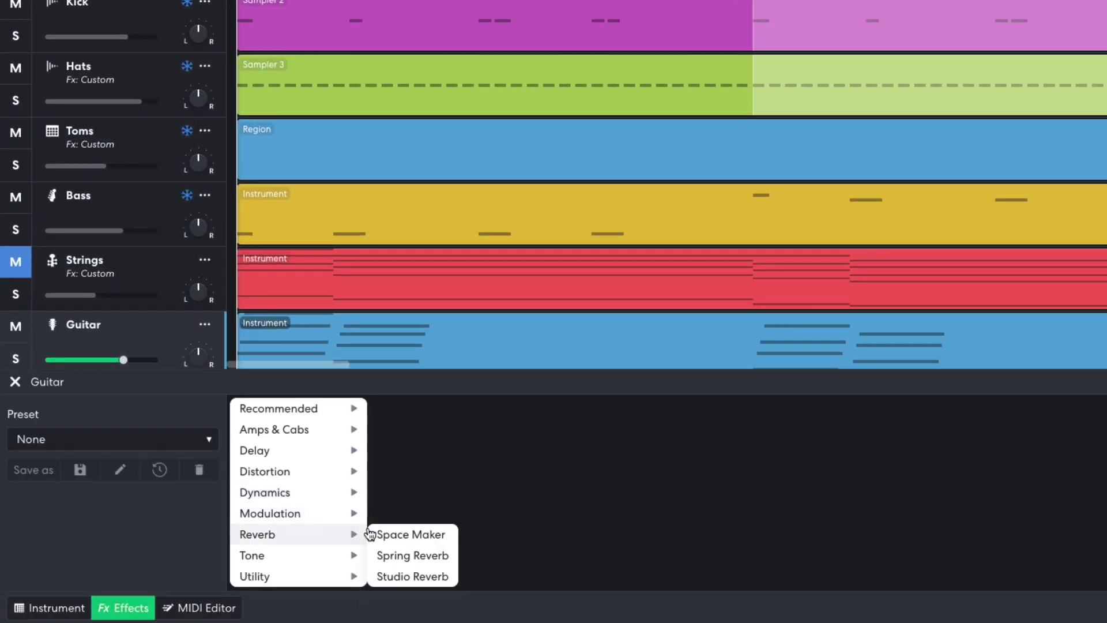
click(413, 576)
mouse_move(343, 533)
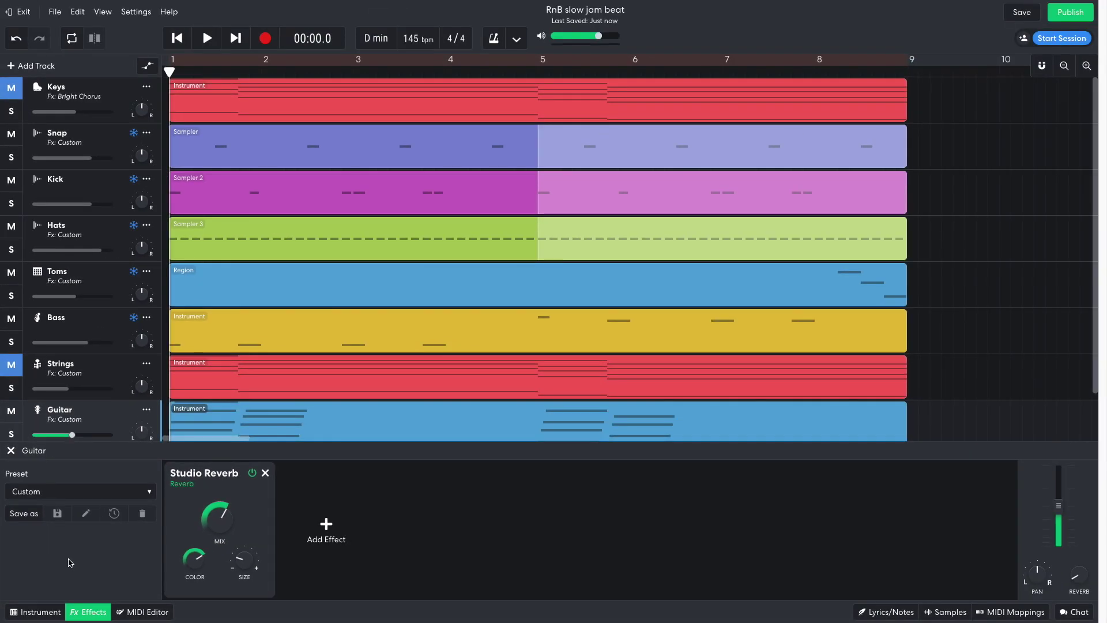
key(space)
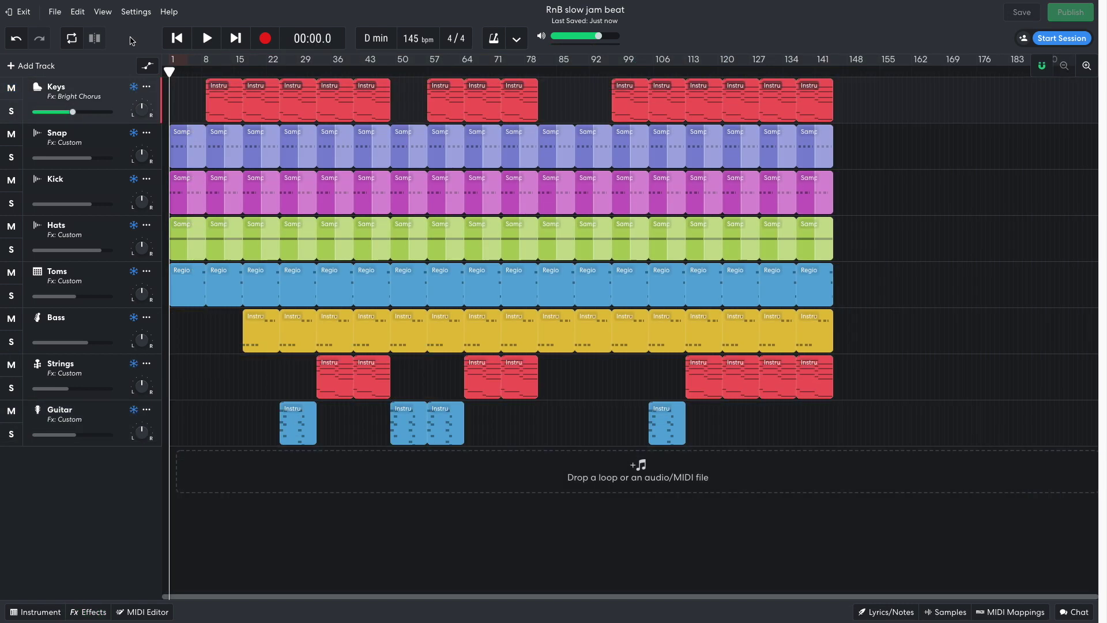
Play the full song arrangement from the beginning.
key(space)
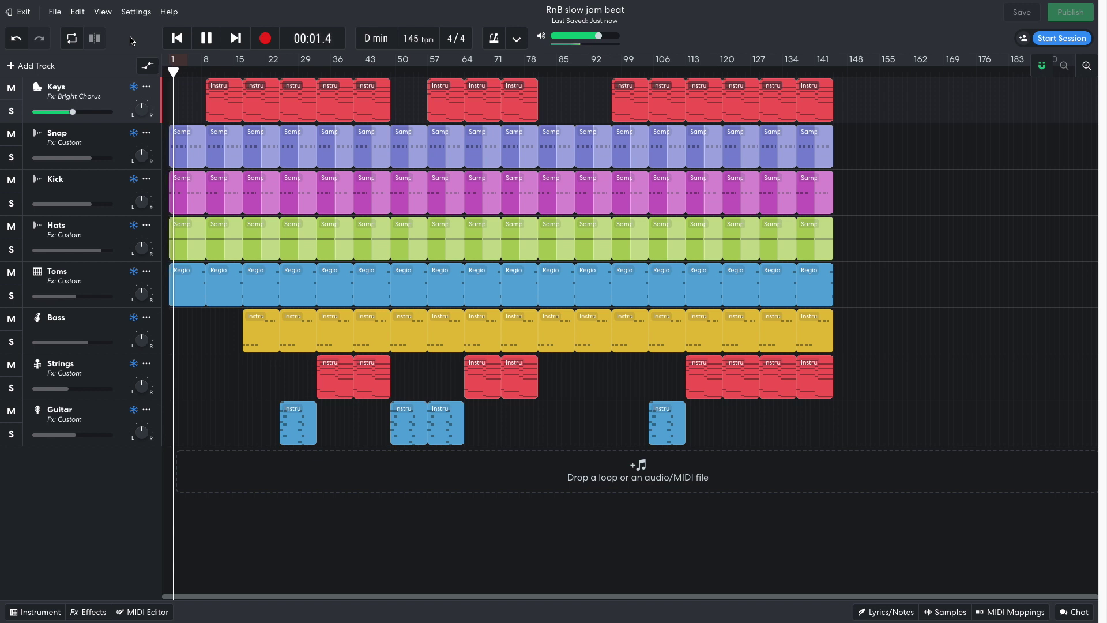